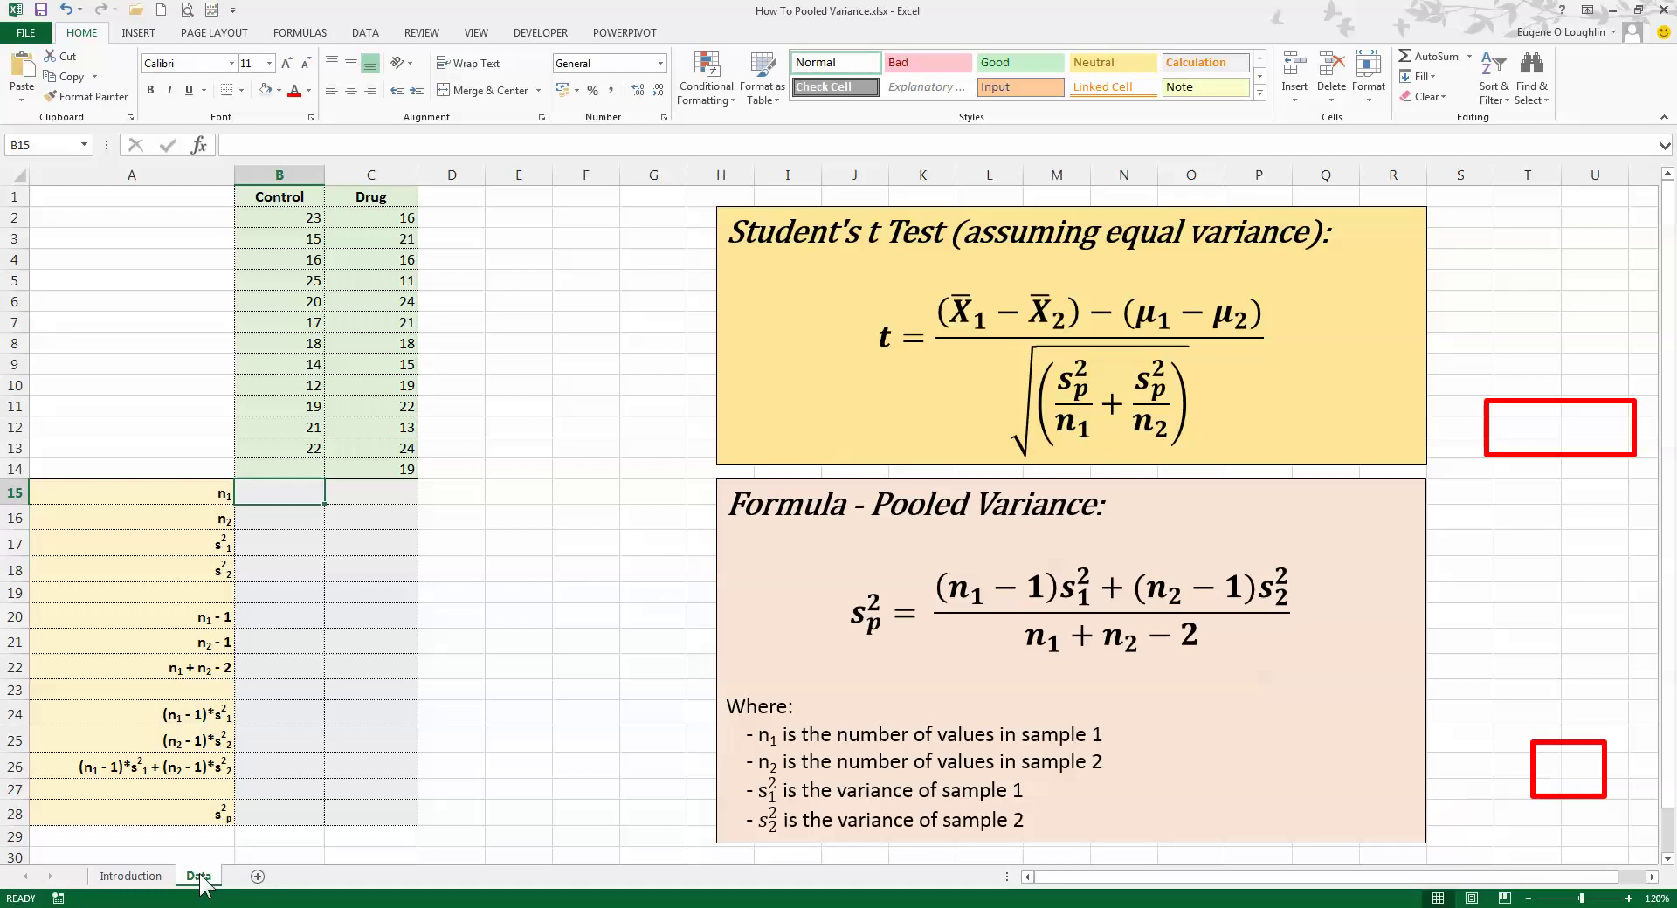
# - Move the wide red frame over the two pooled-variance terms in the t-test formula and shift the smaller red frame upward beside the formulas
pyautogui.click(1604, 402)
pyautogui.moveTo(1538, 400)
pyautogui.mouseDown()
pyautogui.moveTo(1055, 355)
pyautogui.moveTo(1095, 347)
pyautogui.mouseUp()
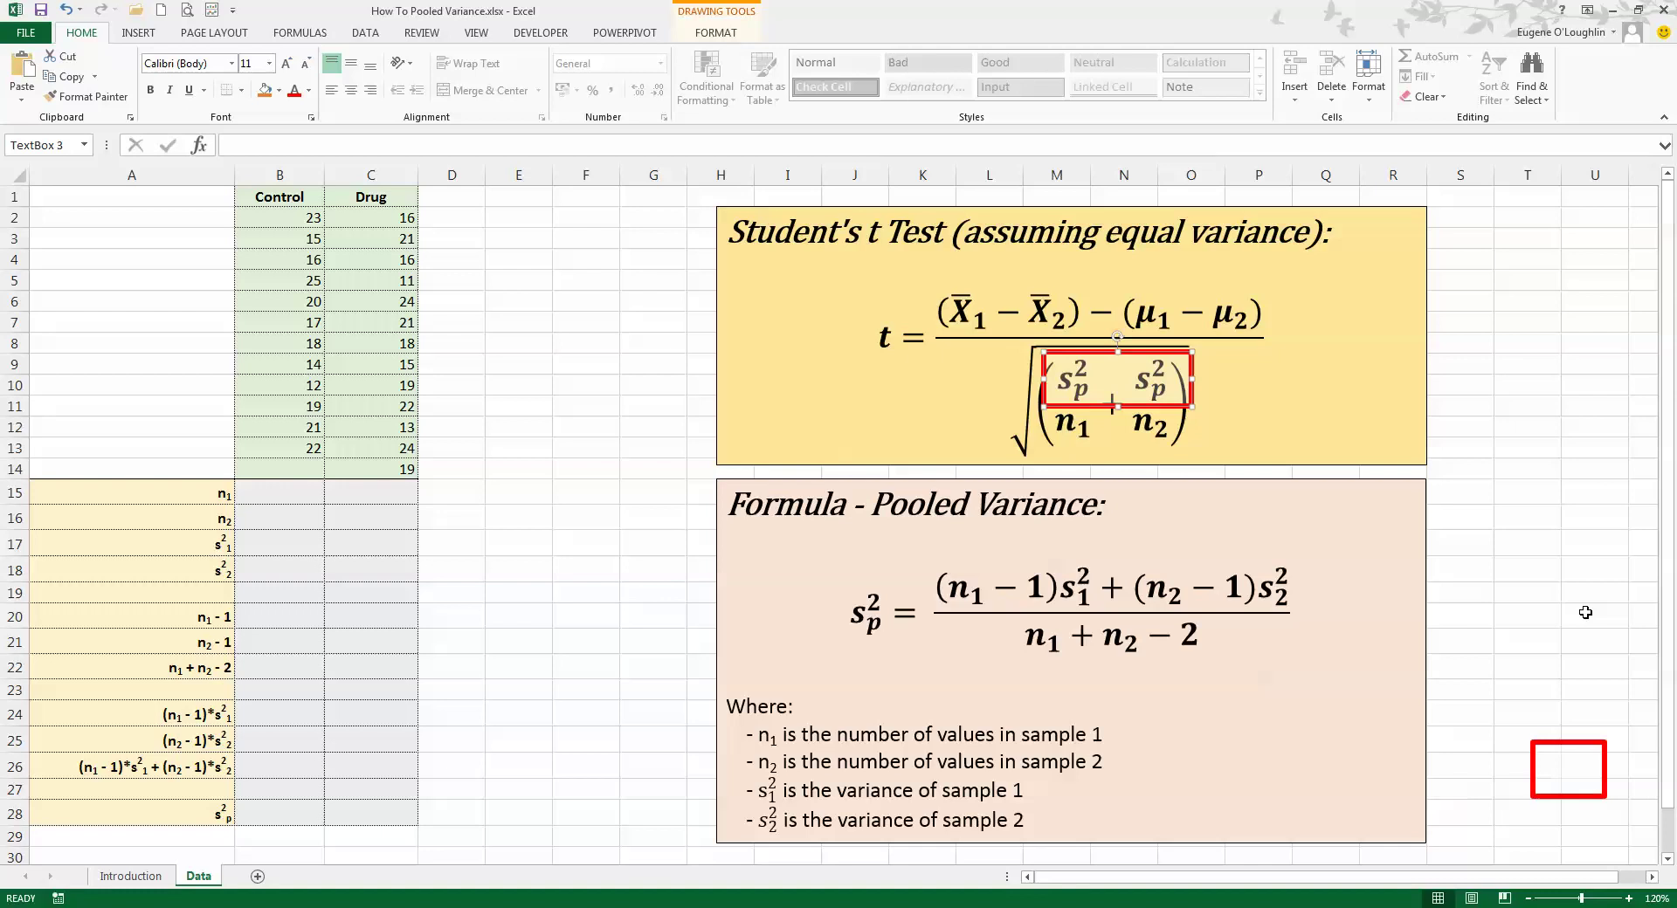
pyautogui.click(1576, 745)
pyautogui.moveTo(1571, 742); pyautogui.dragTo(1555, 563)
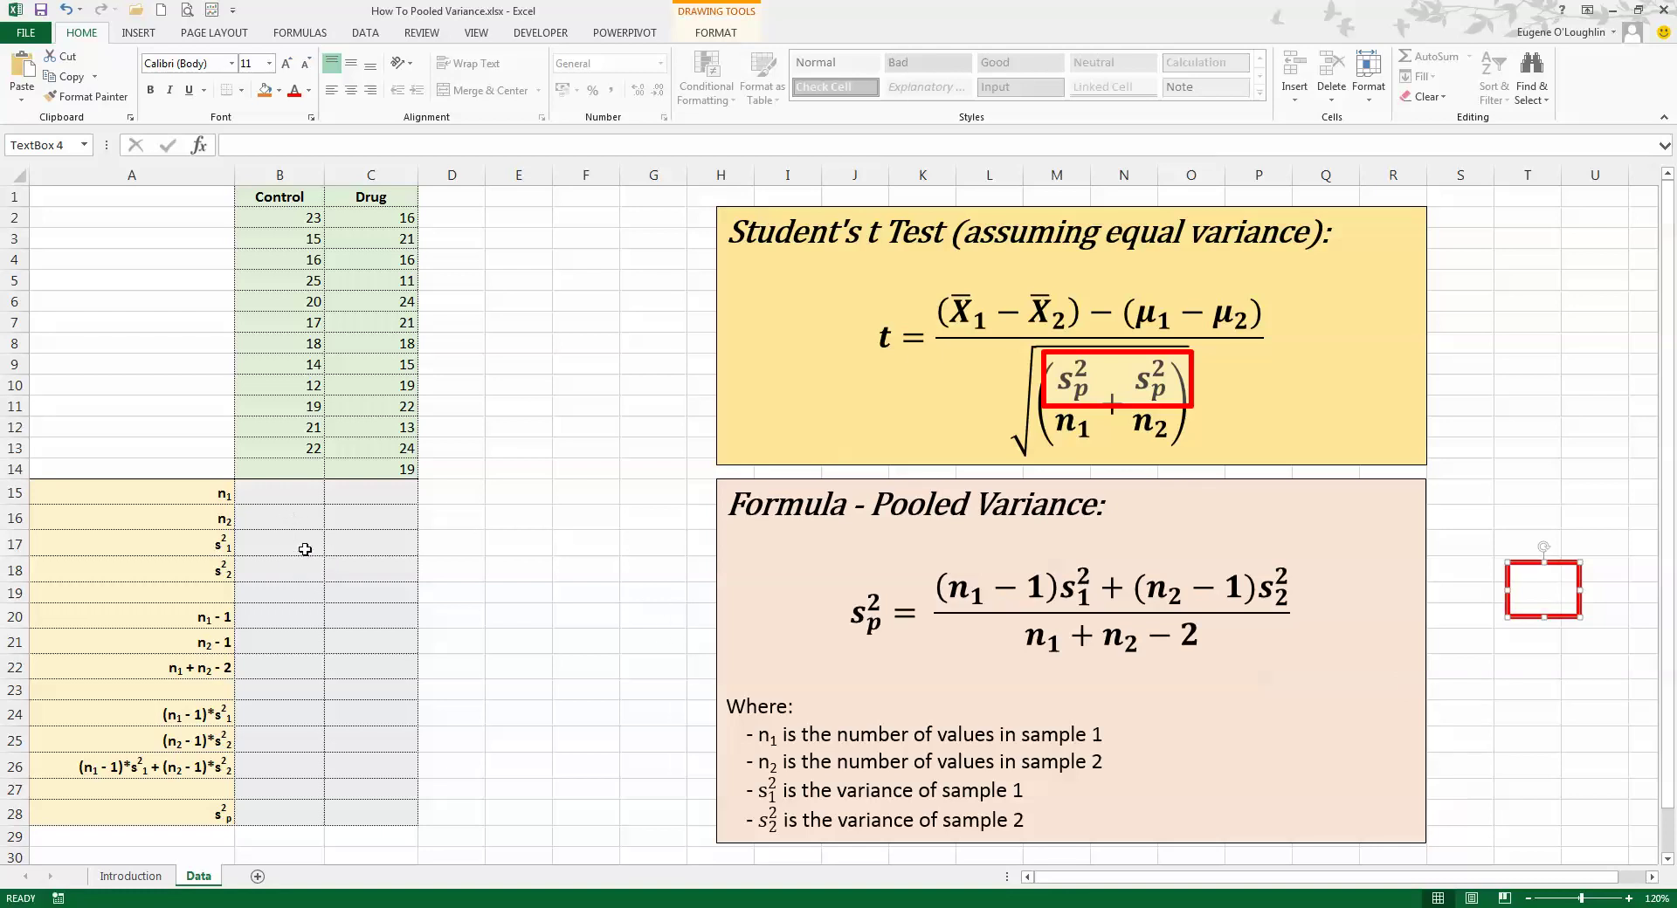
# - Calculate n1 in B15 by counting the Control values with =COUNT(B2:B13)
pyautogui.moveTo(207, 503); pyautogui.dragTo(193, 805)
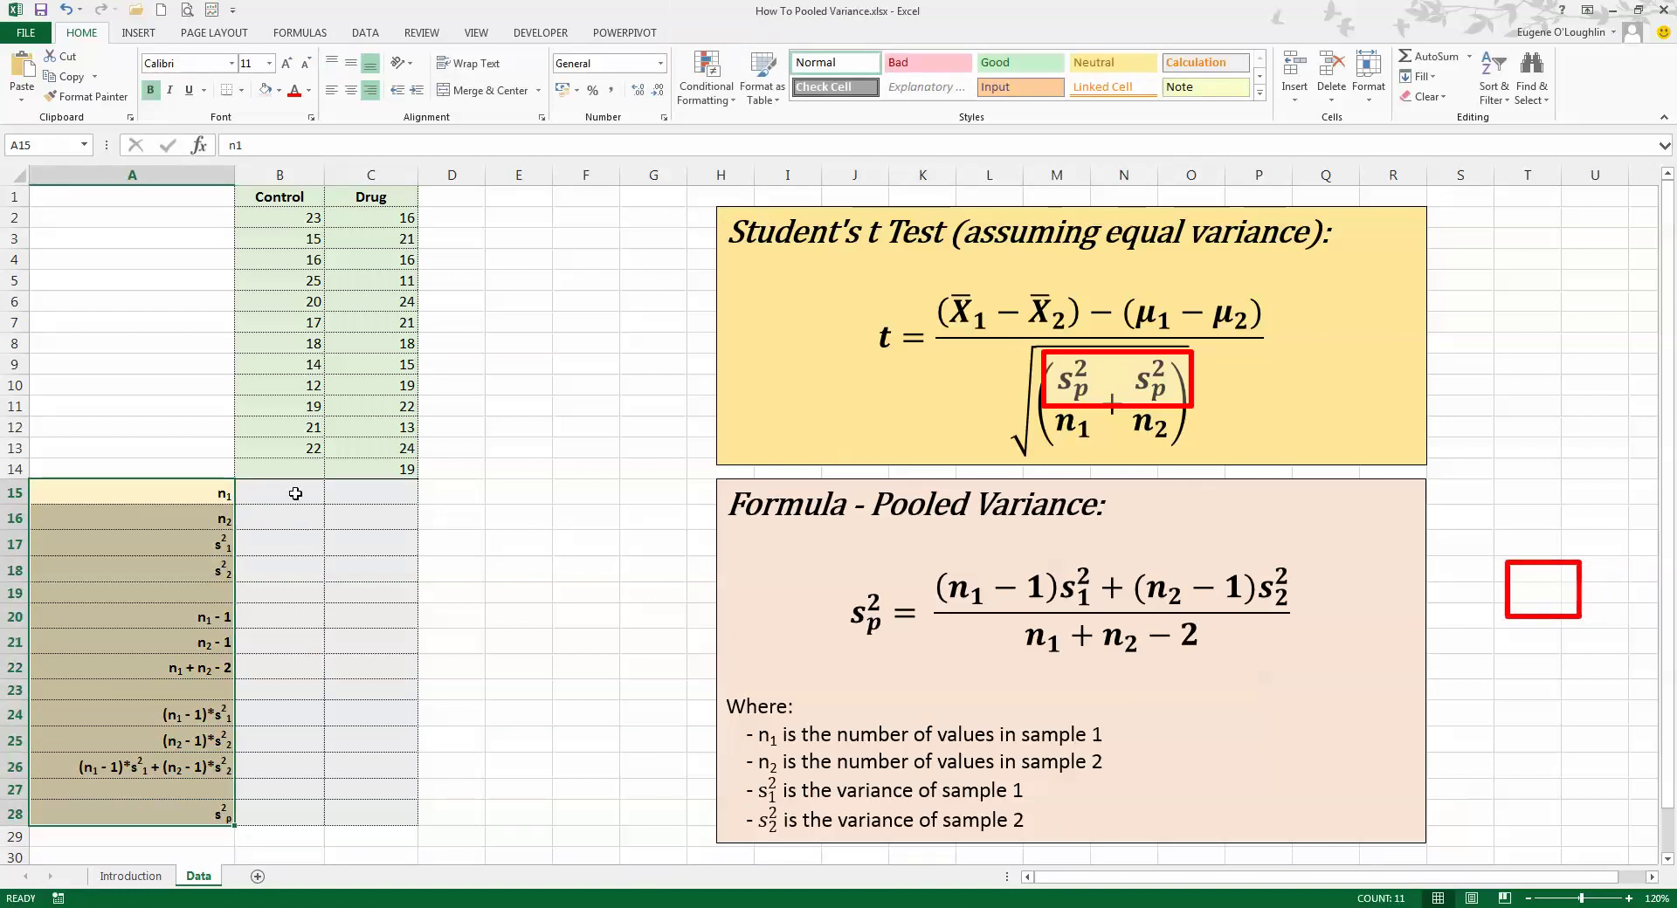
pyautogui.click(295, 493)
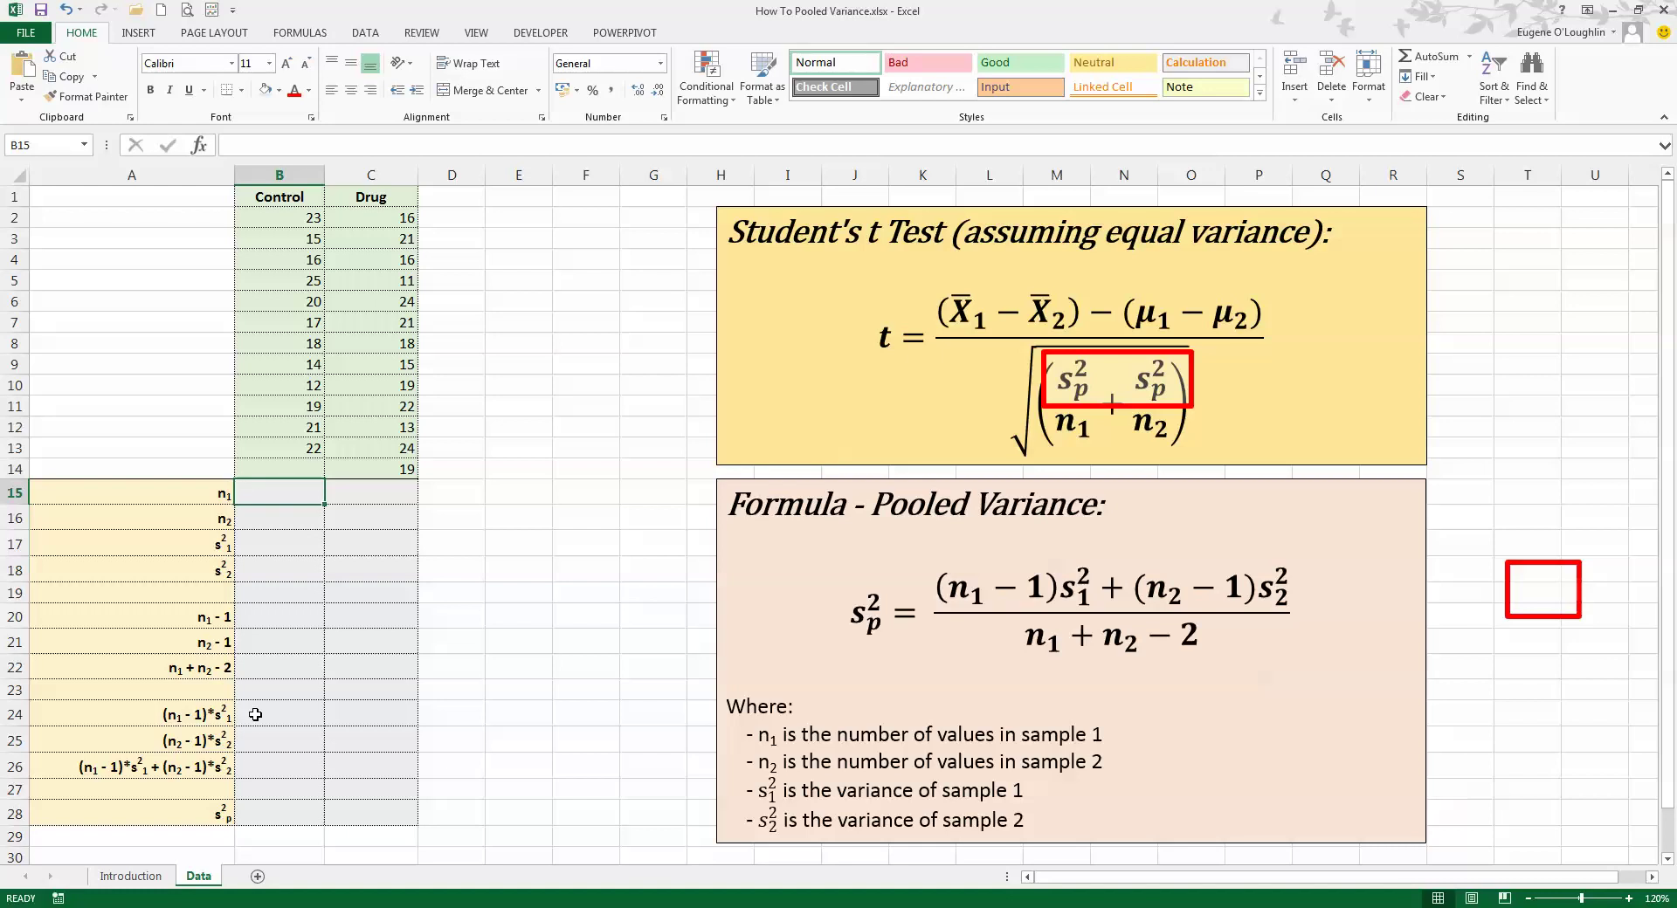
pyautogui.write('=')
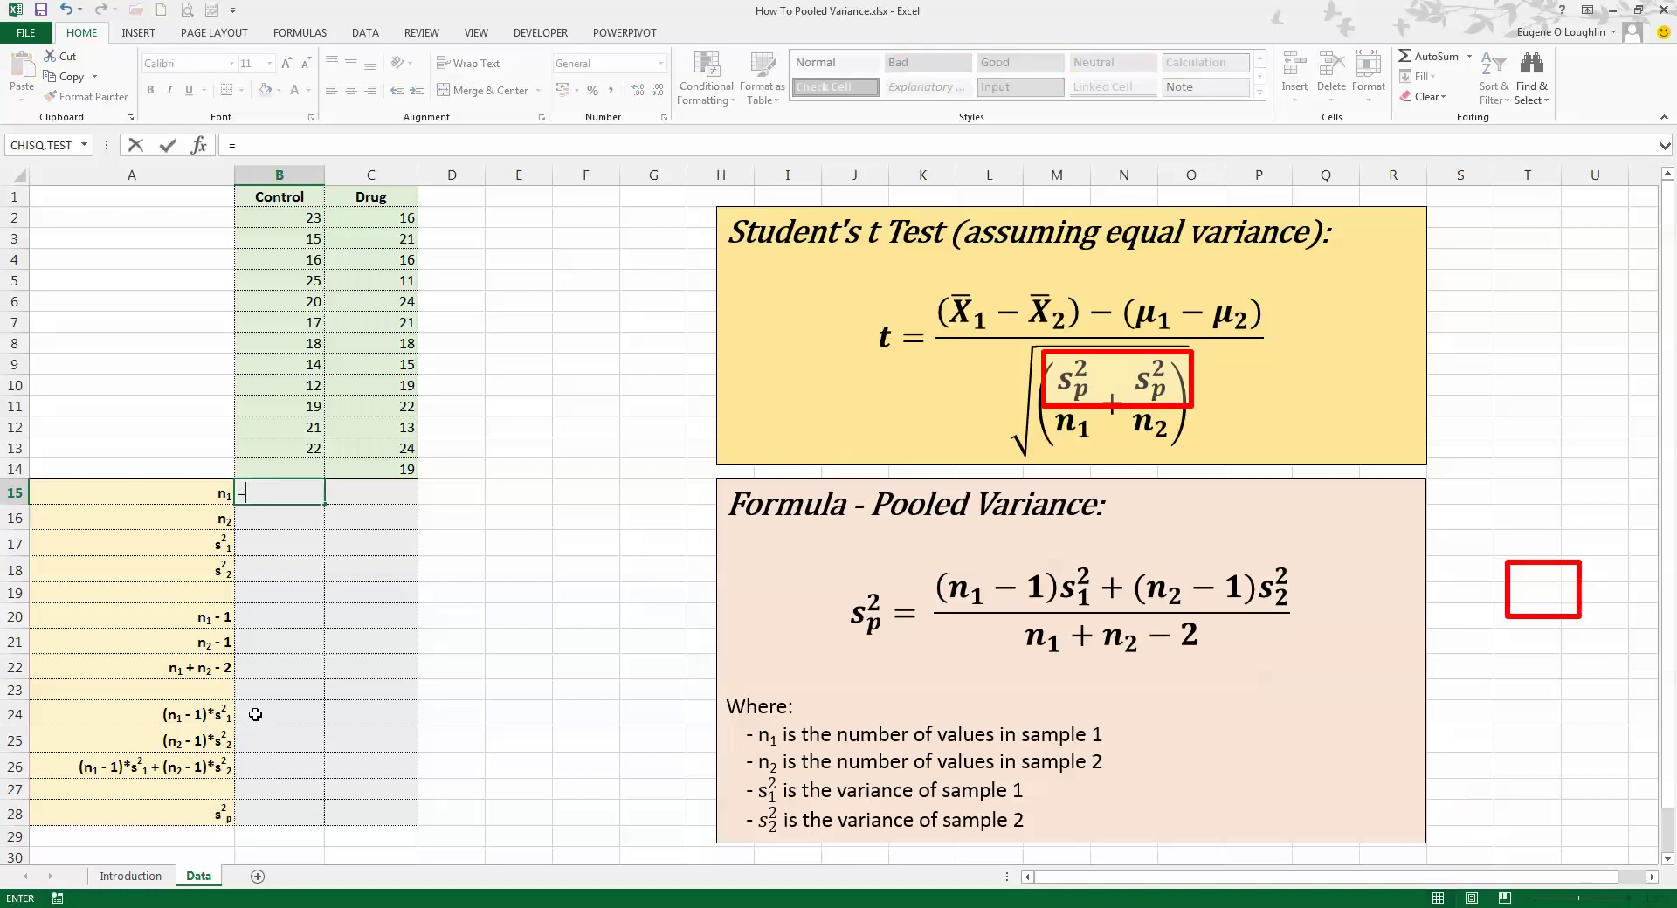
pyautogui.write('count')
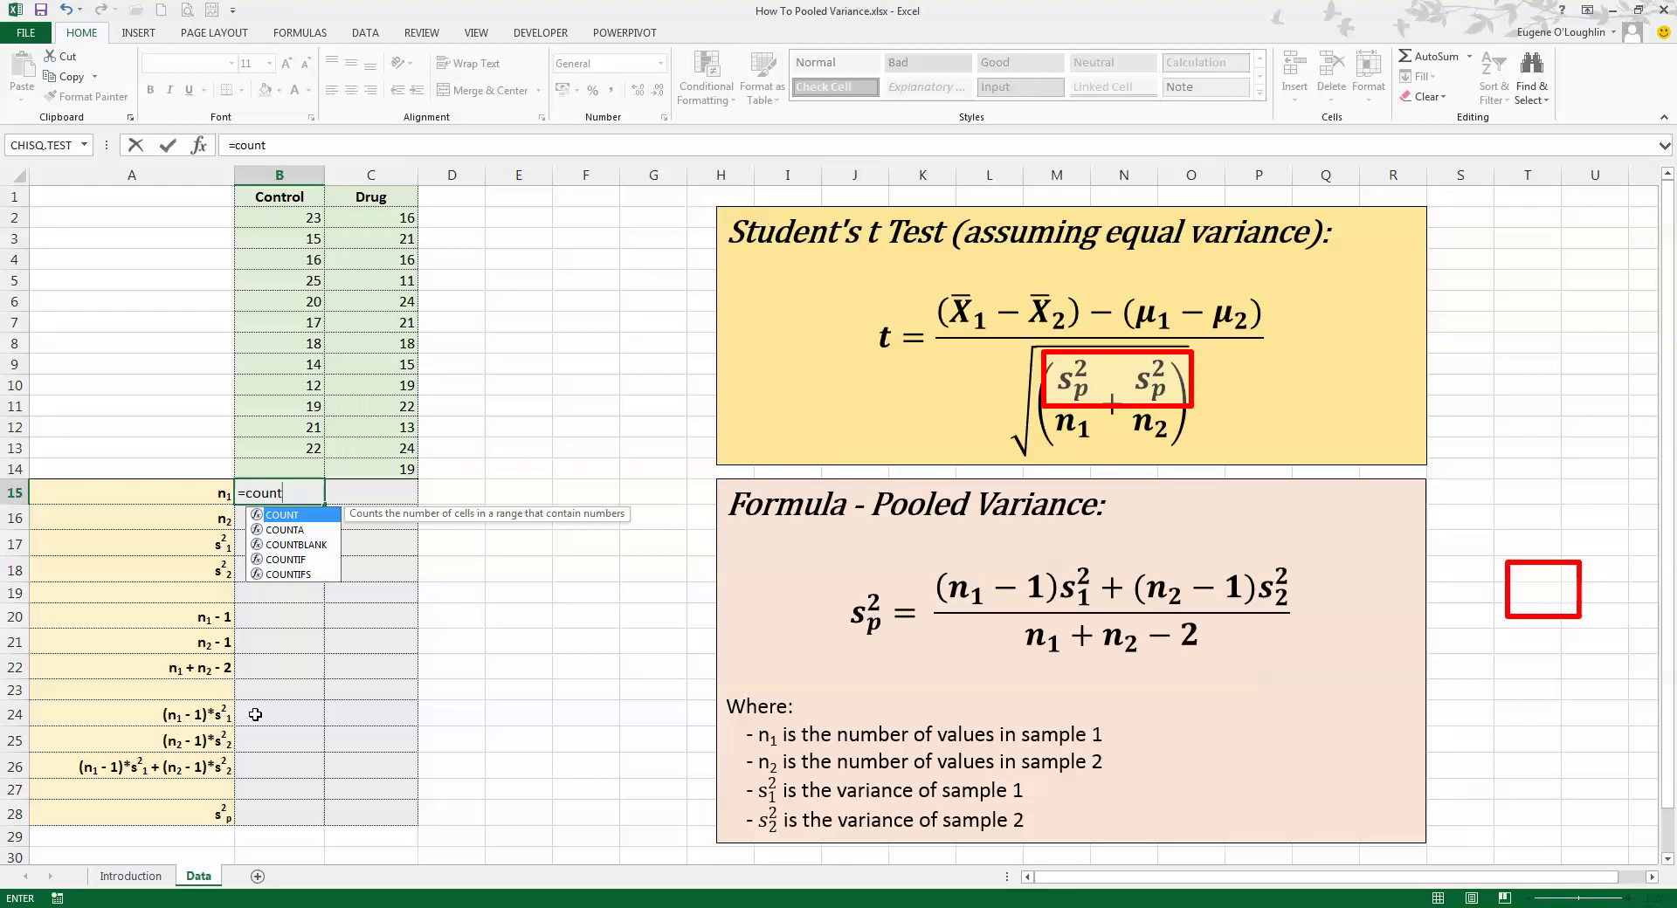
pyautogui.write('(')
pyautogui.moveTo(307, 218); pyautogui.dragTo(303, 446)
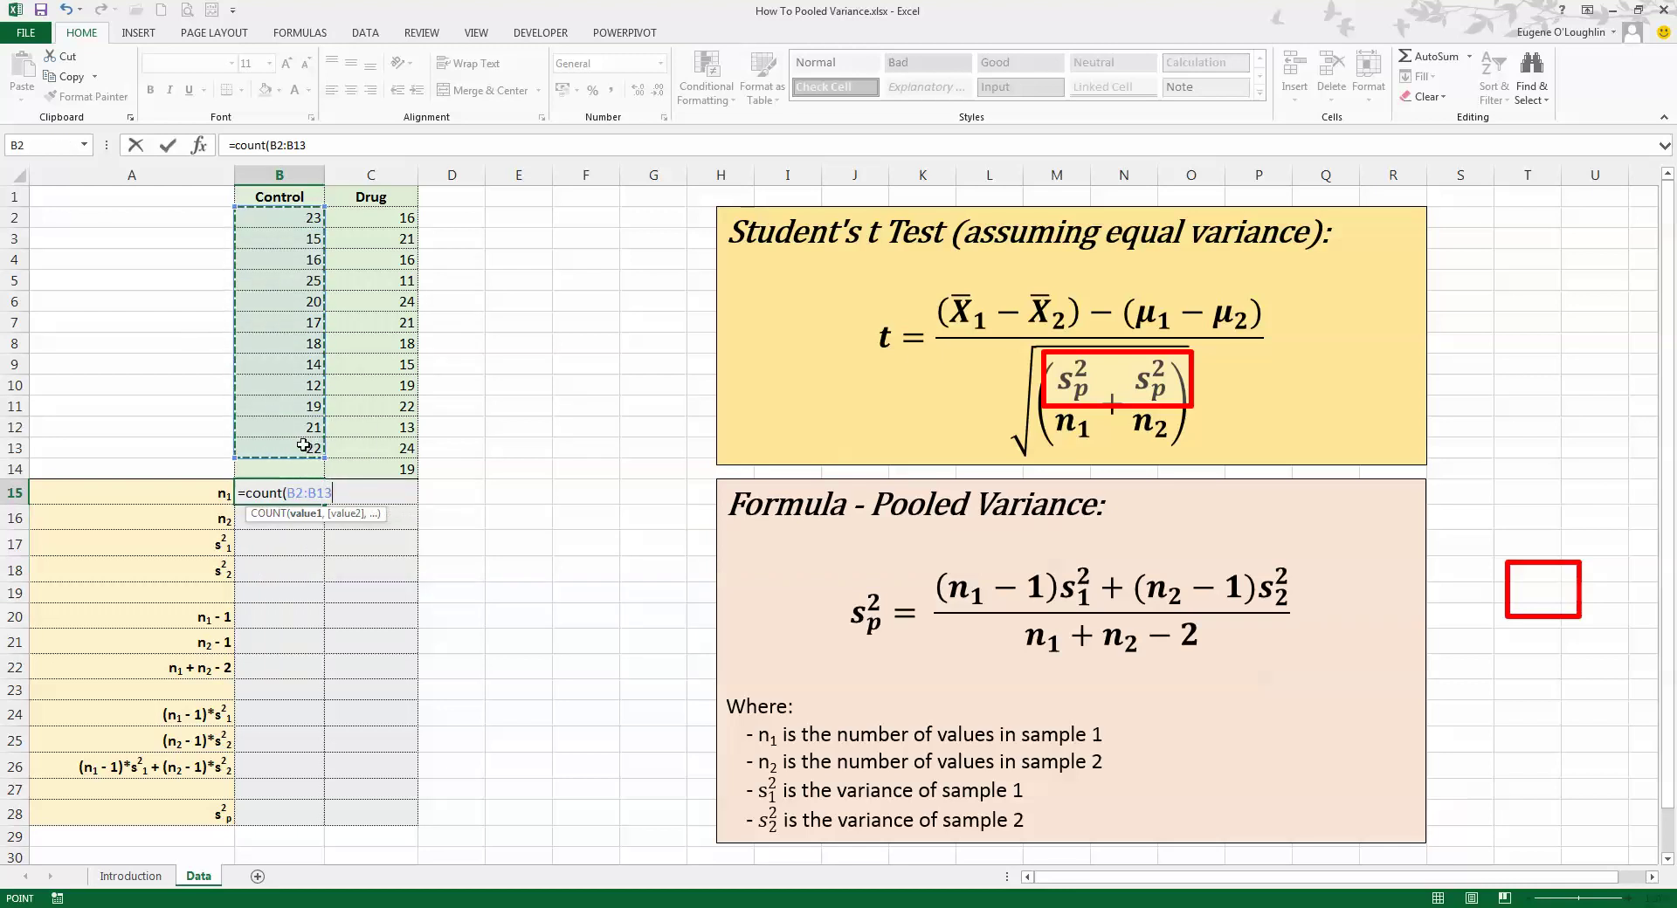
pyautogui.write(')')
pyautogui.press('Return')
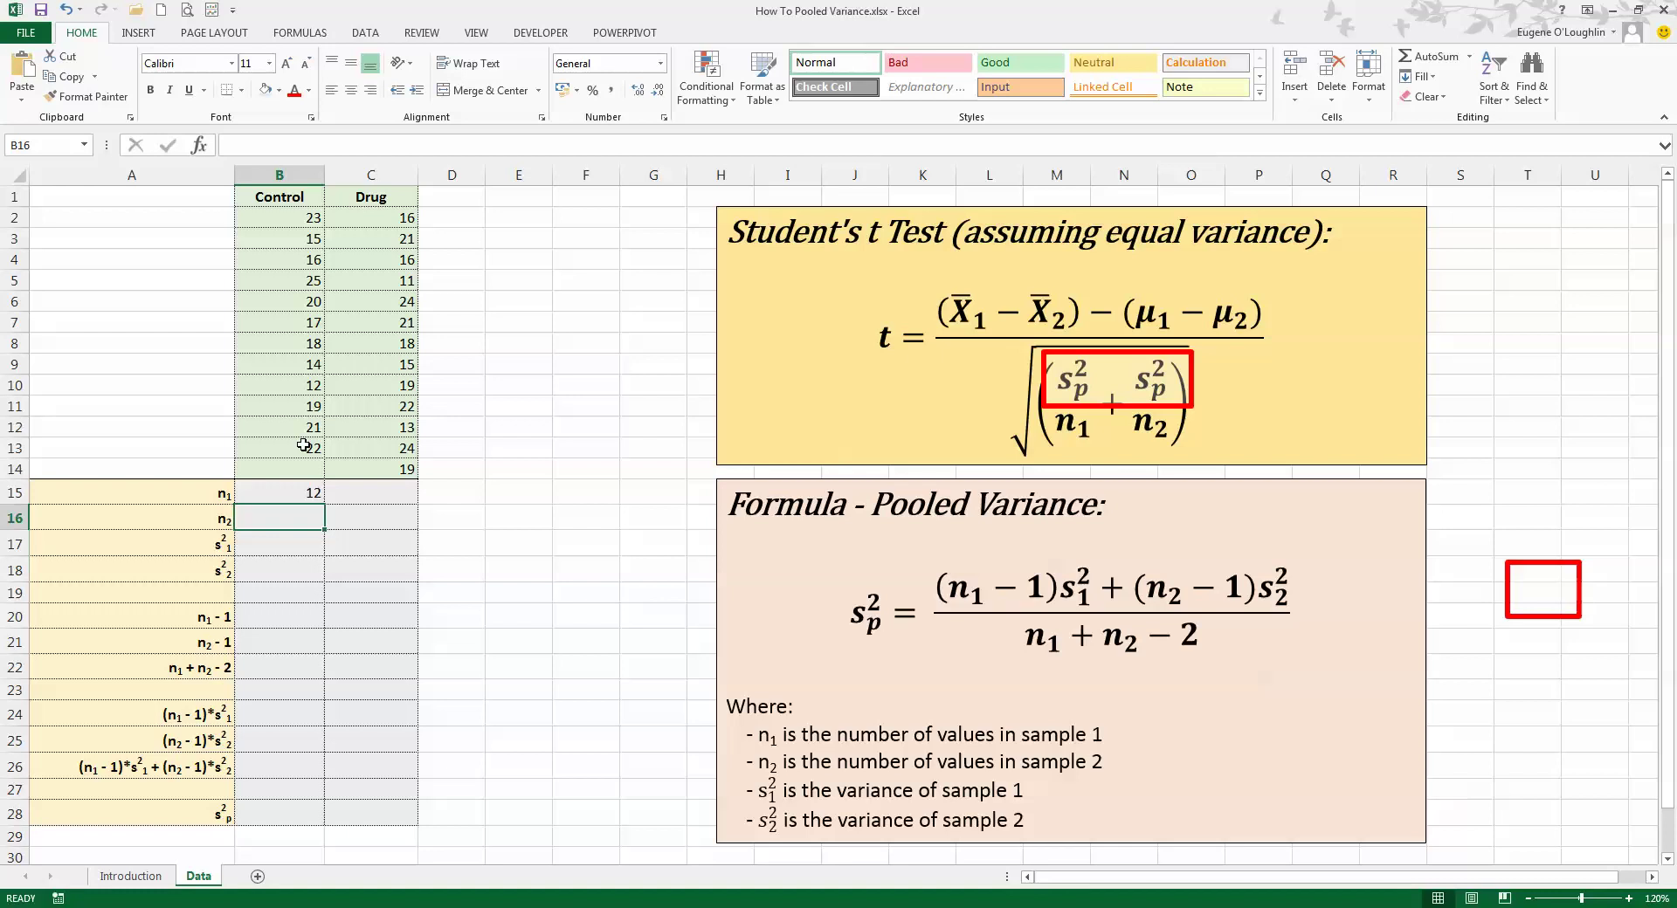
# - Calculate n2 in C16 by counting the Drug values with =COUNT(C2:C14)
pyautogui.click(381, 518)
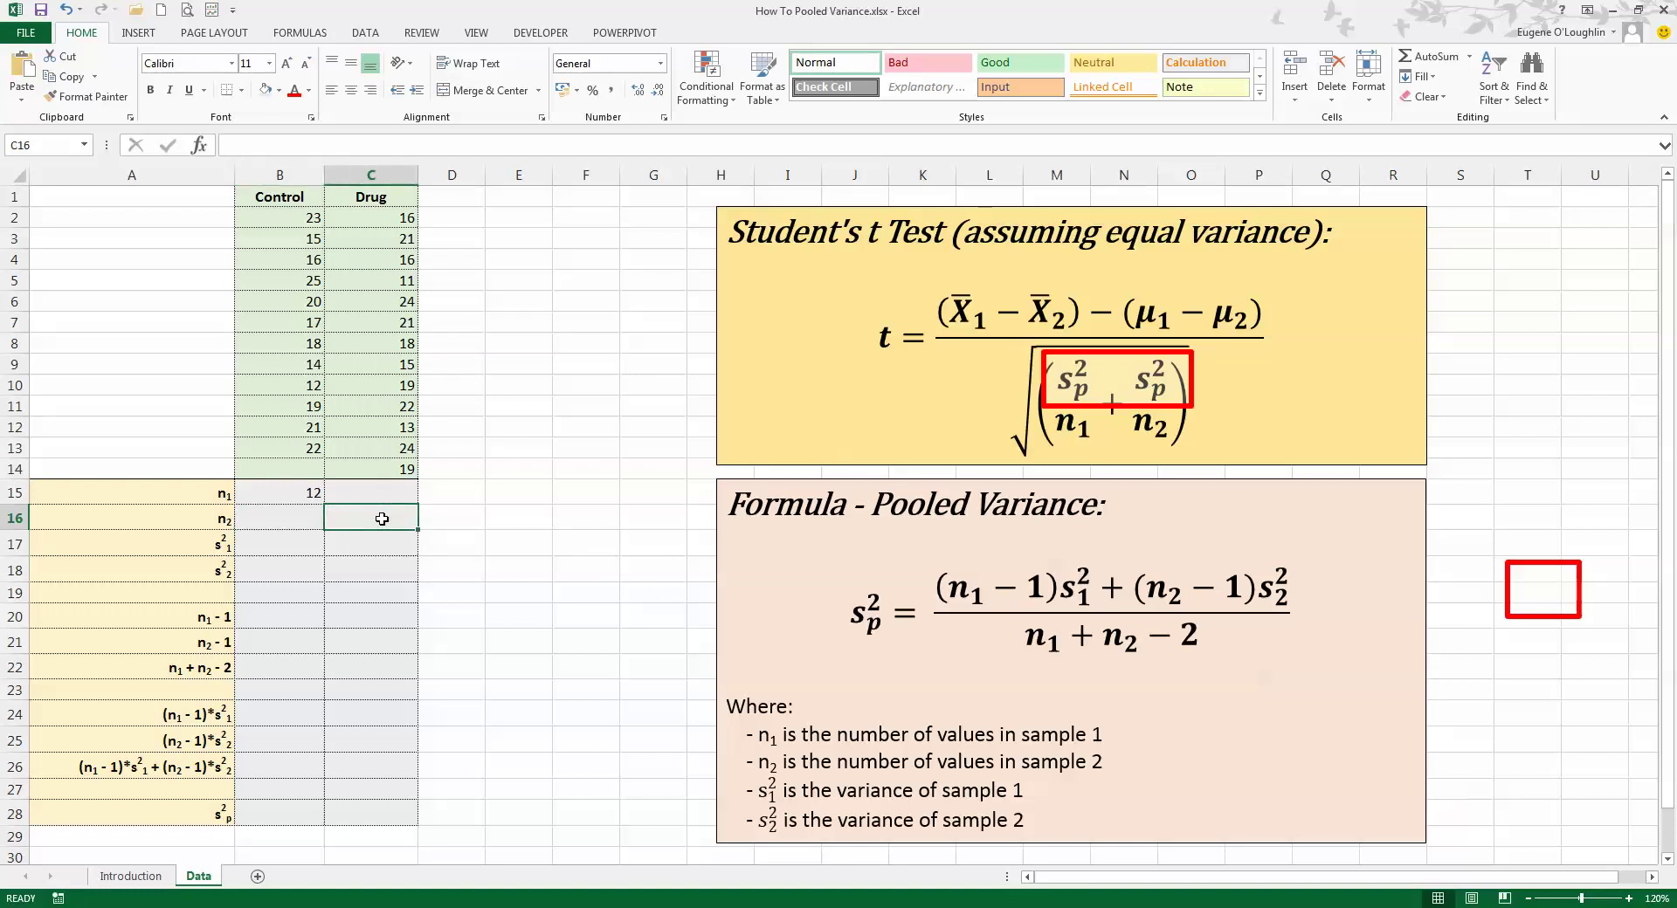
pyautogui.write('=count(')
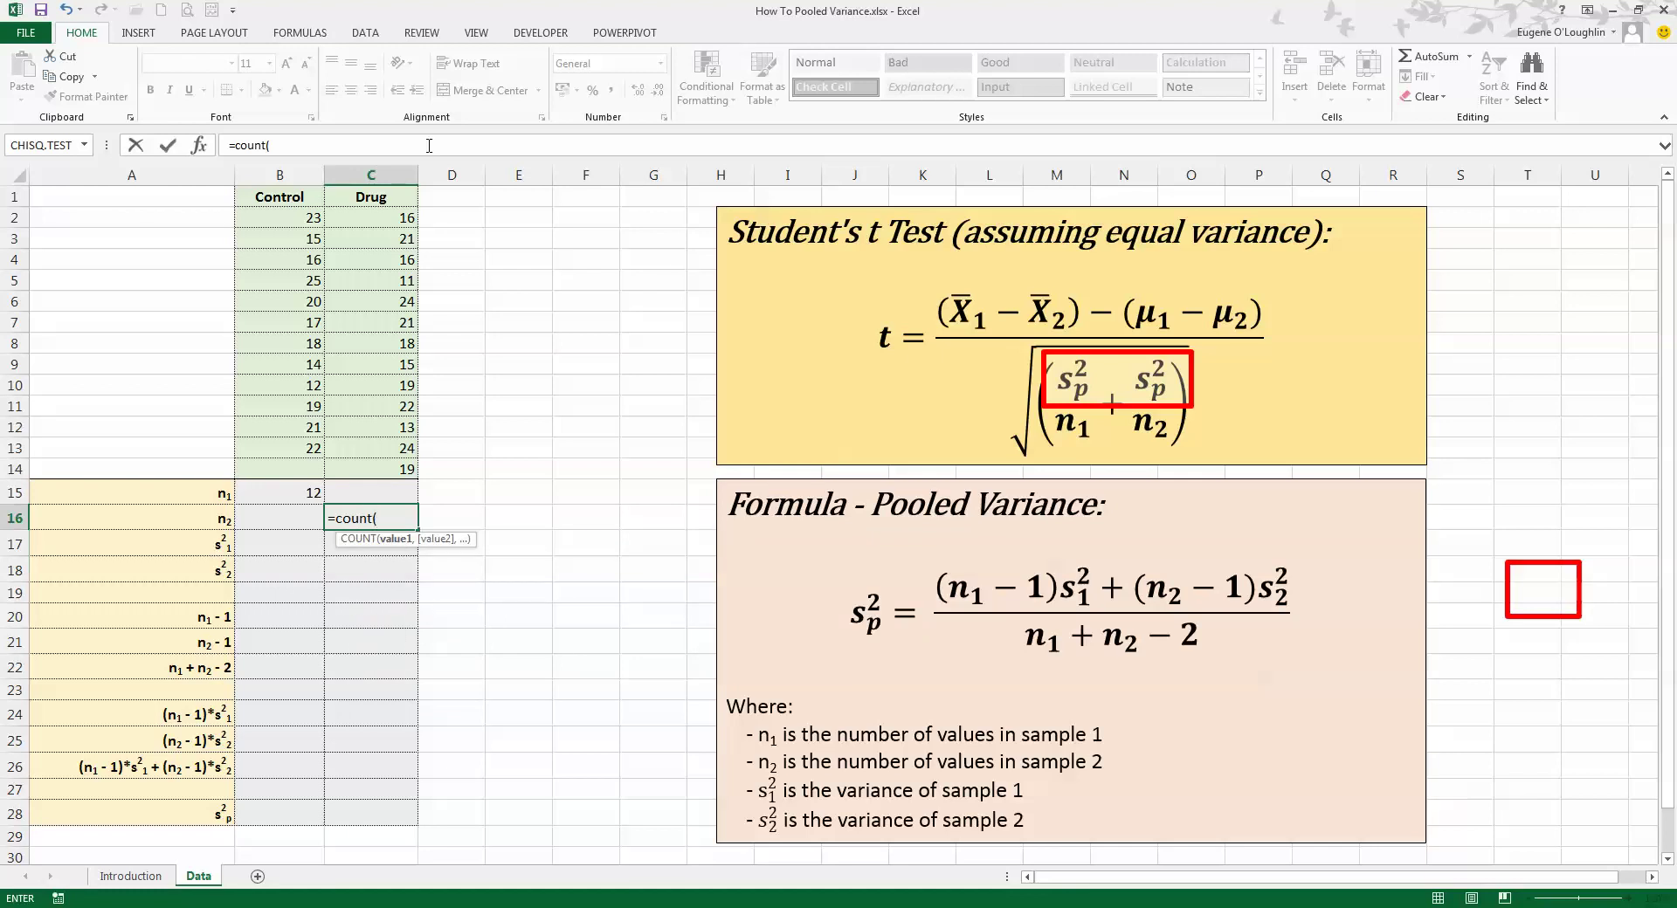
pyautogui.moveTo(365, 217); pyautogui.dragTo(385, 466)
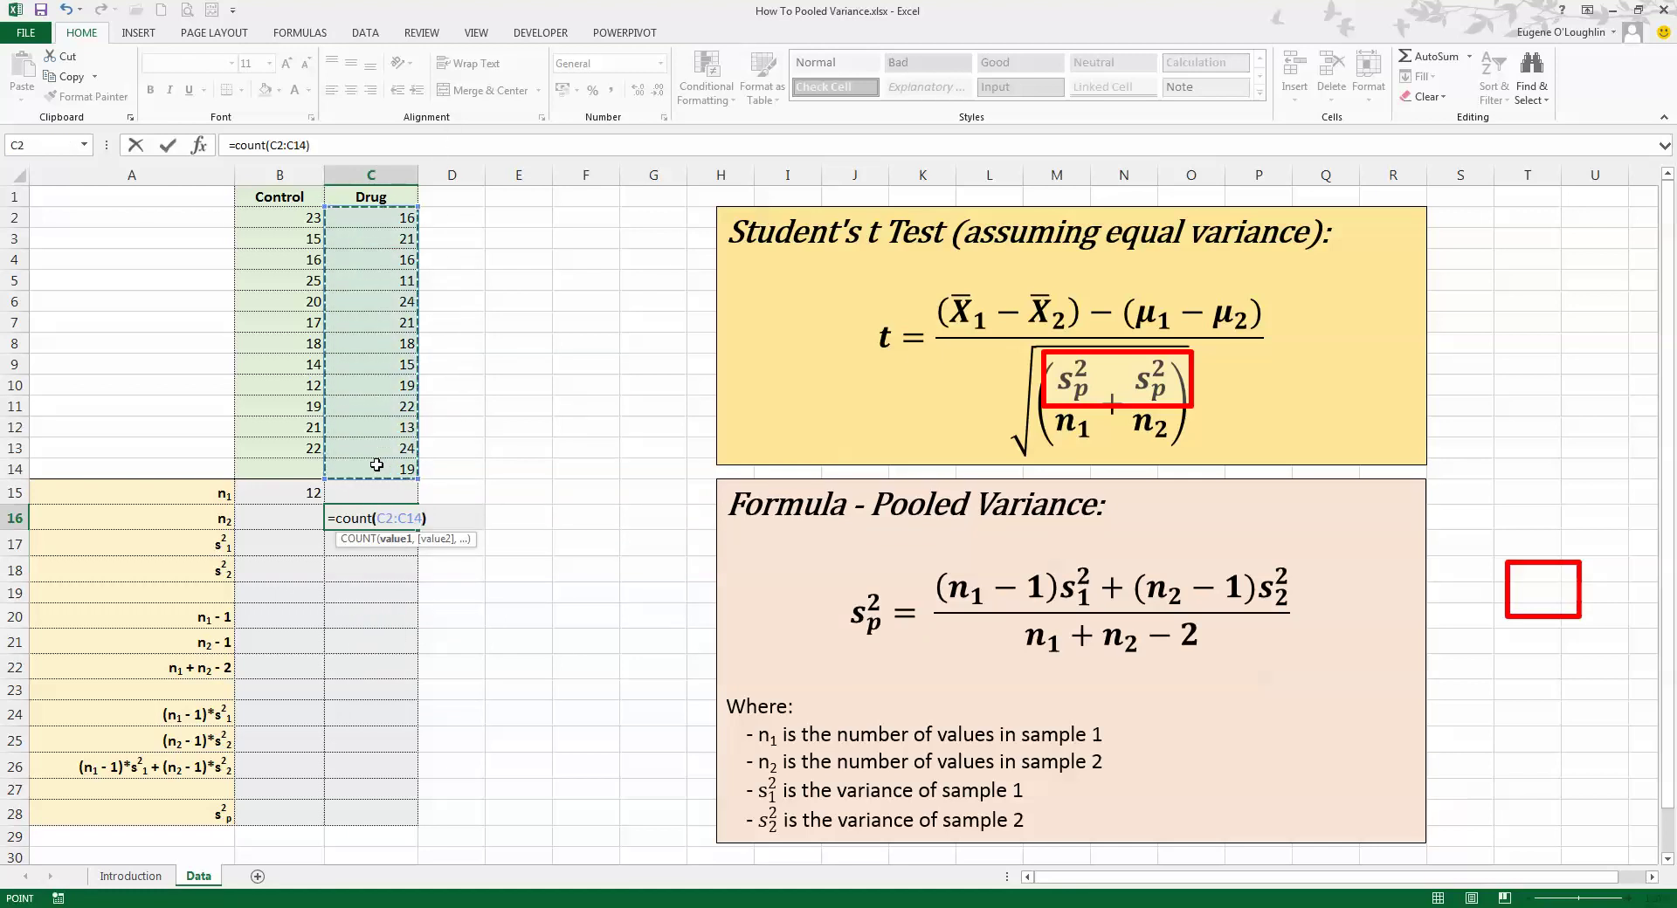
pyautogui.press('Return')
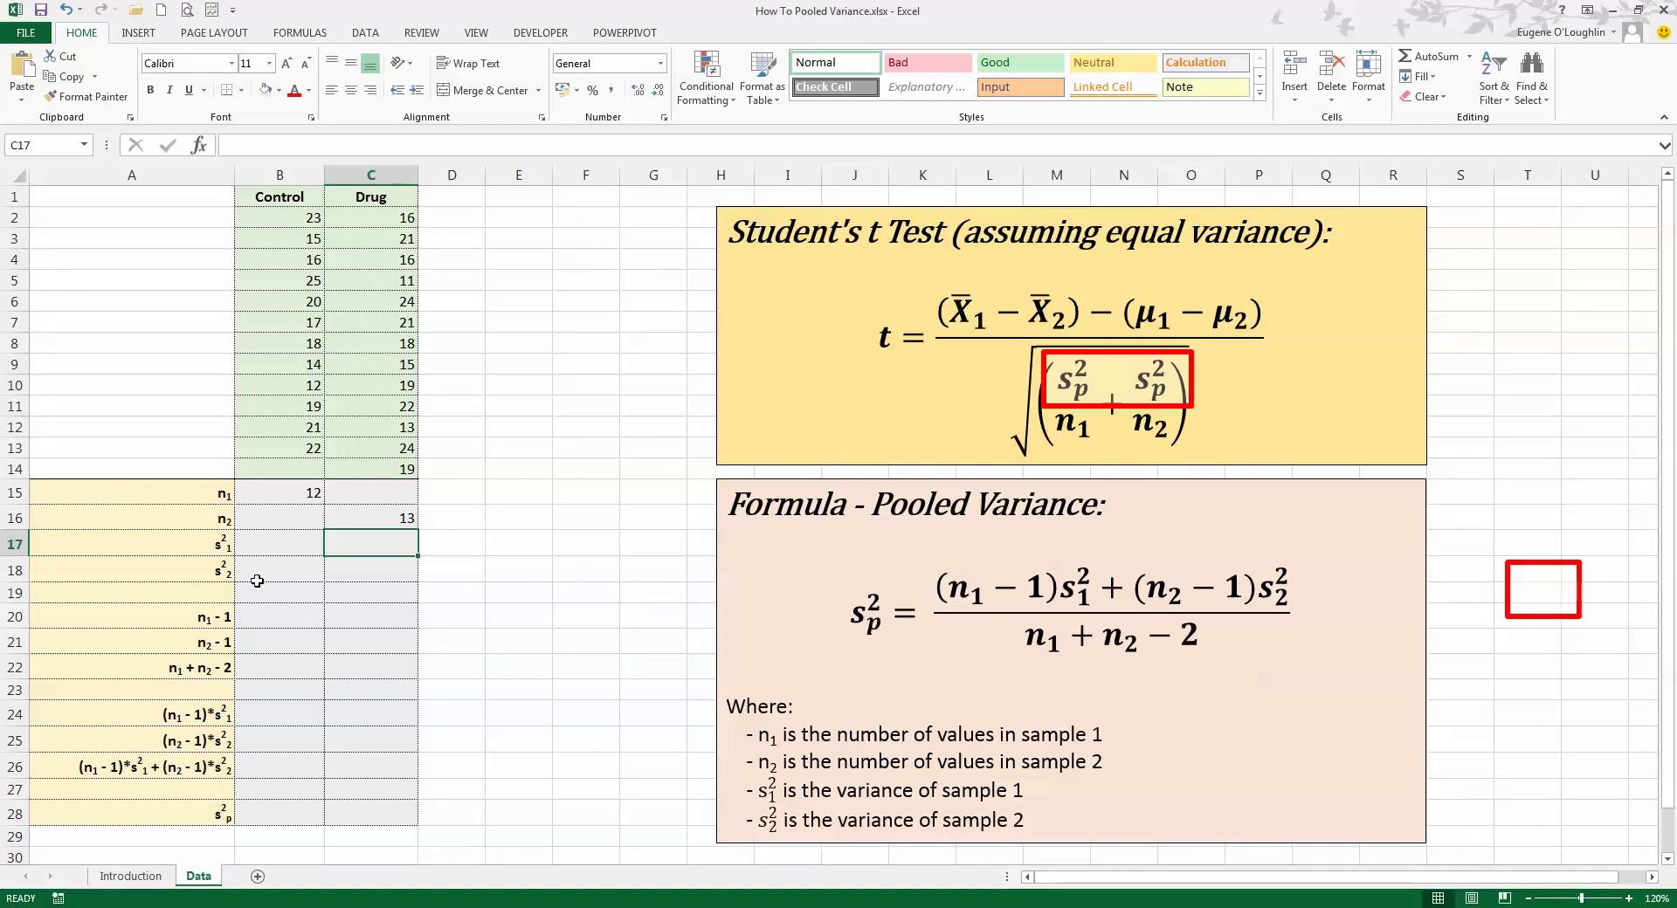
# - Calculate the sample variance of the Control values in B17 with =VAR.S(B2:B13)
pyautogui.click(302, 544)
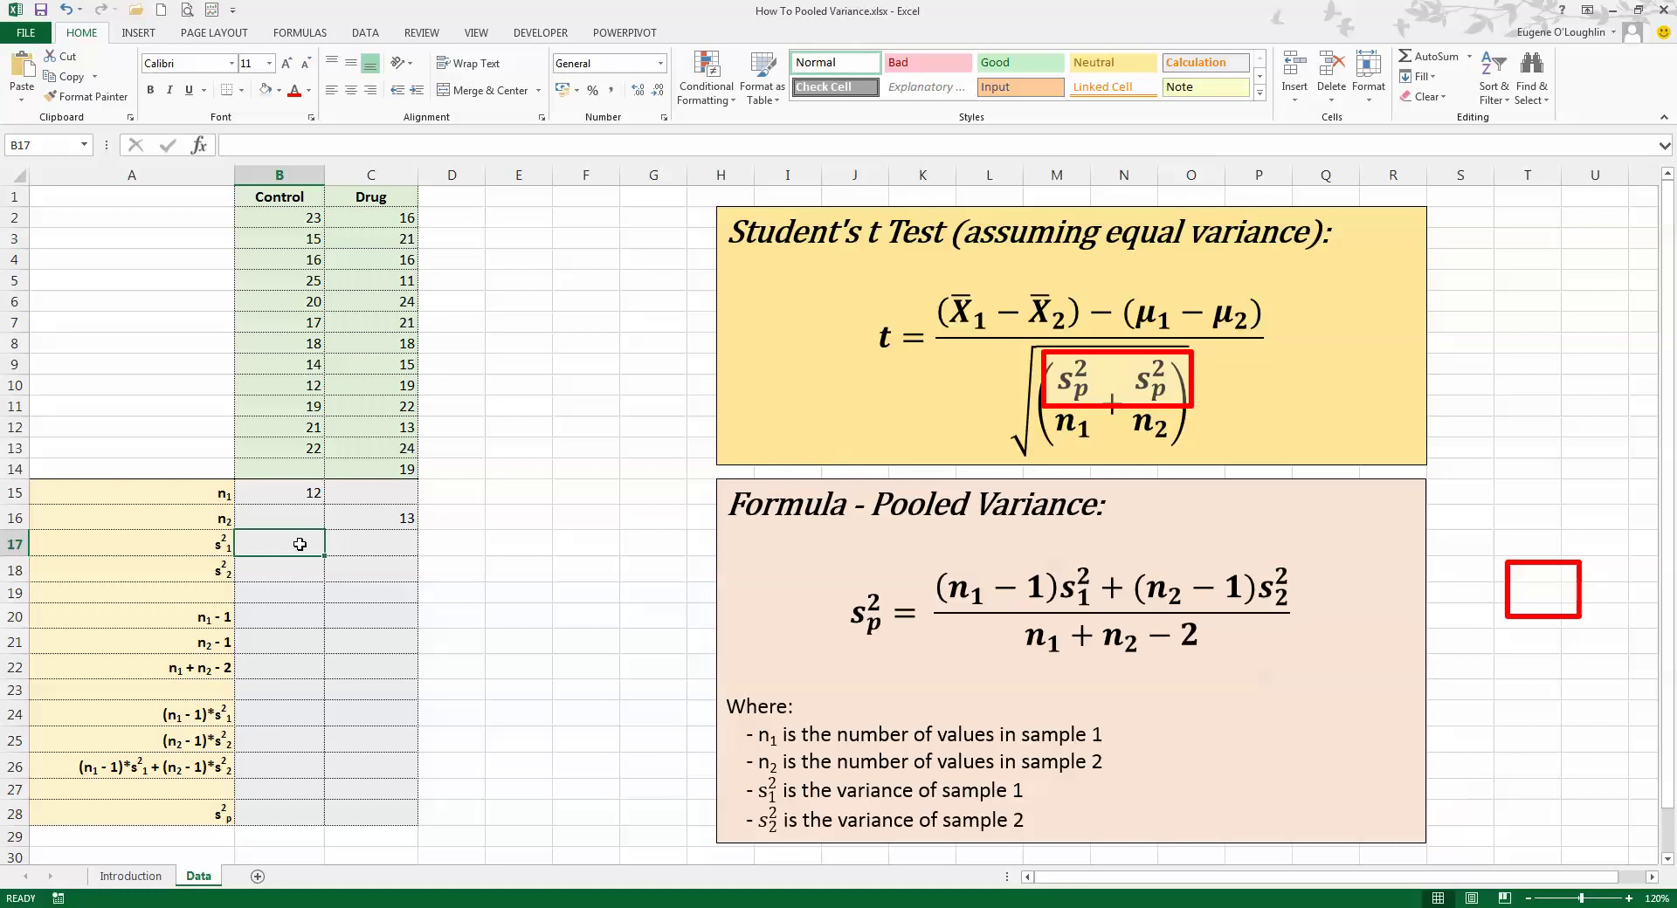
pyautogui.write('=')
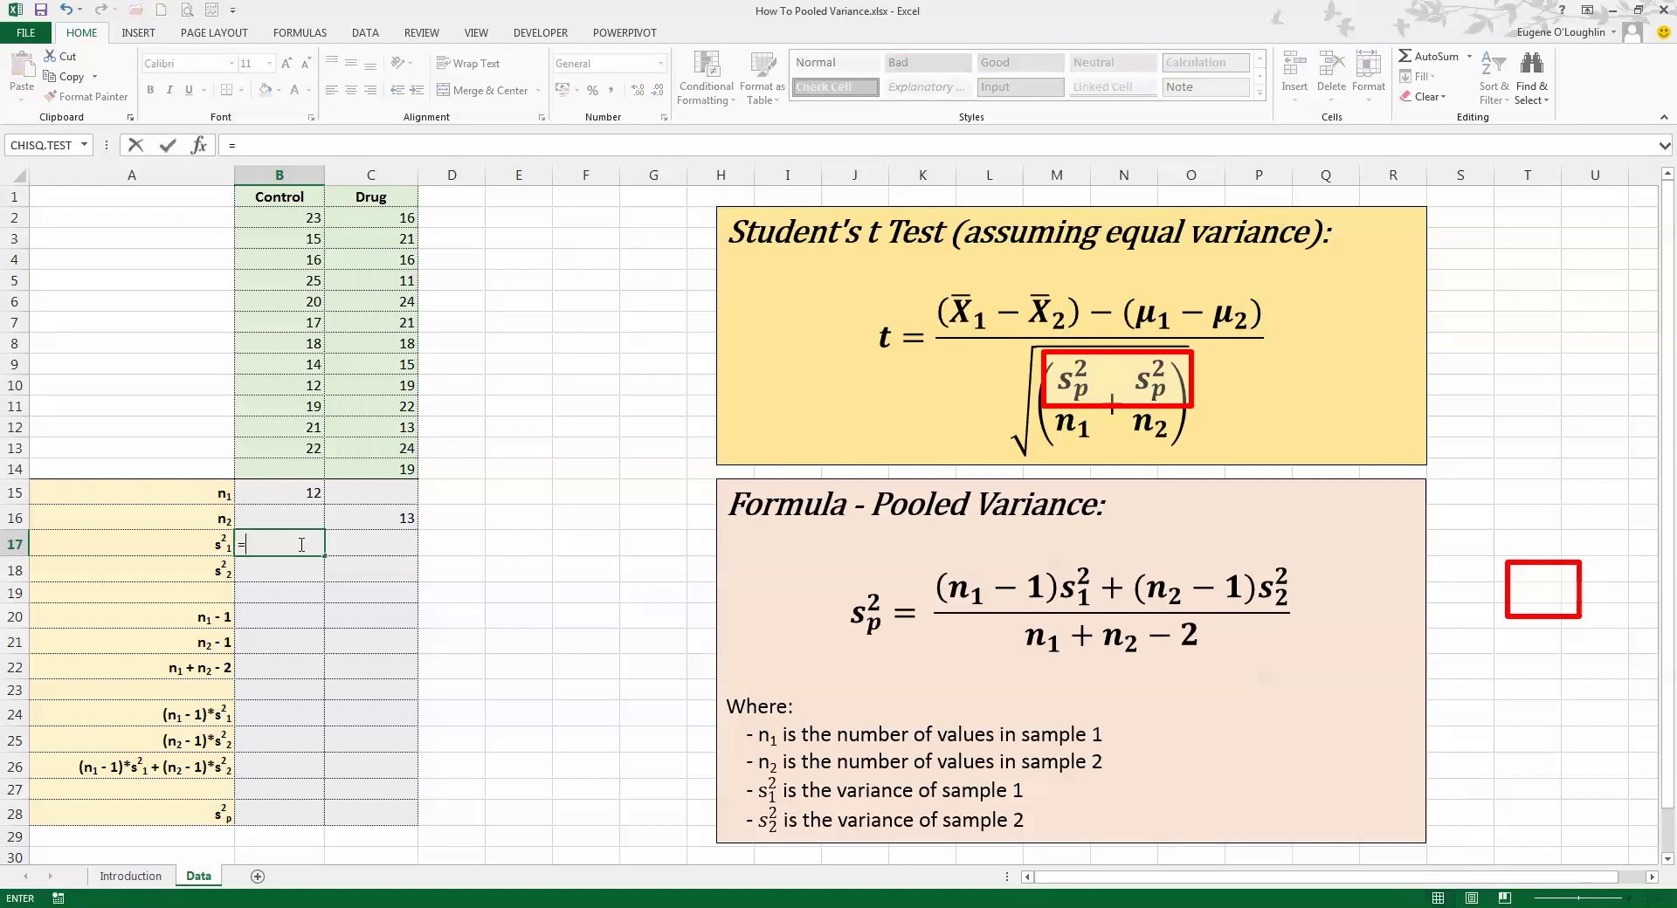
pyautogui.write('var')
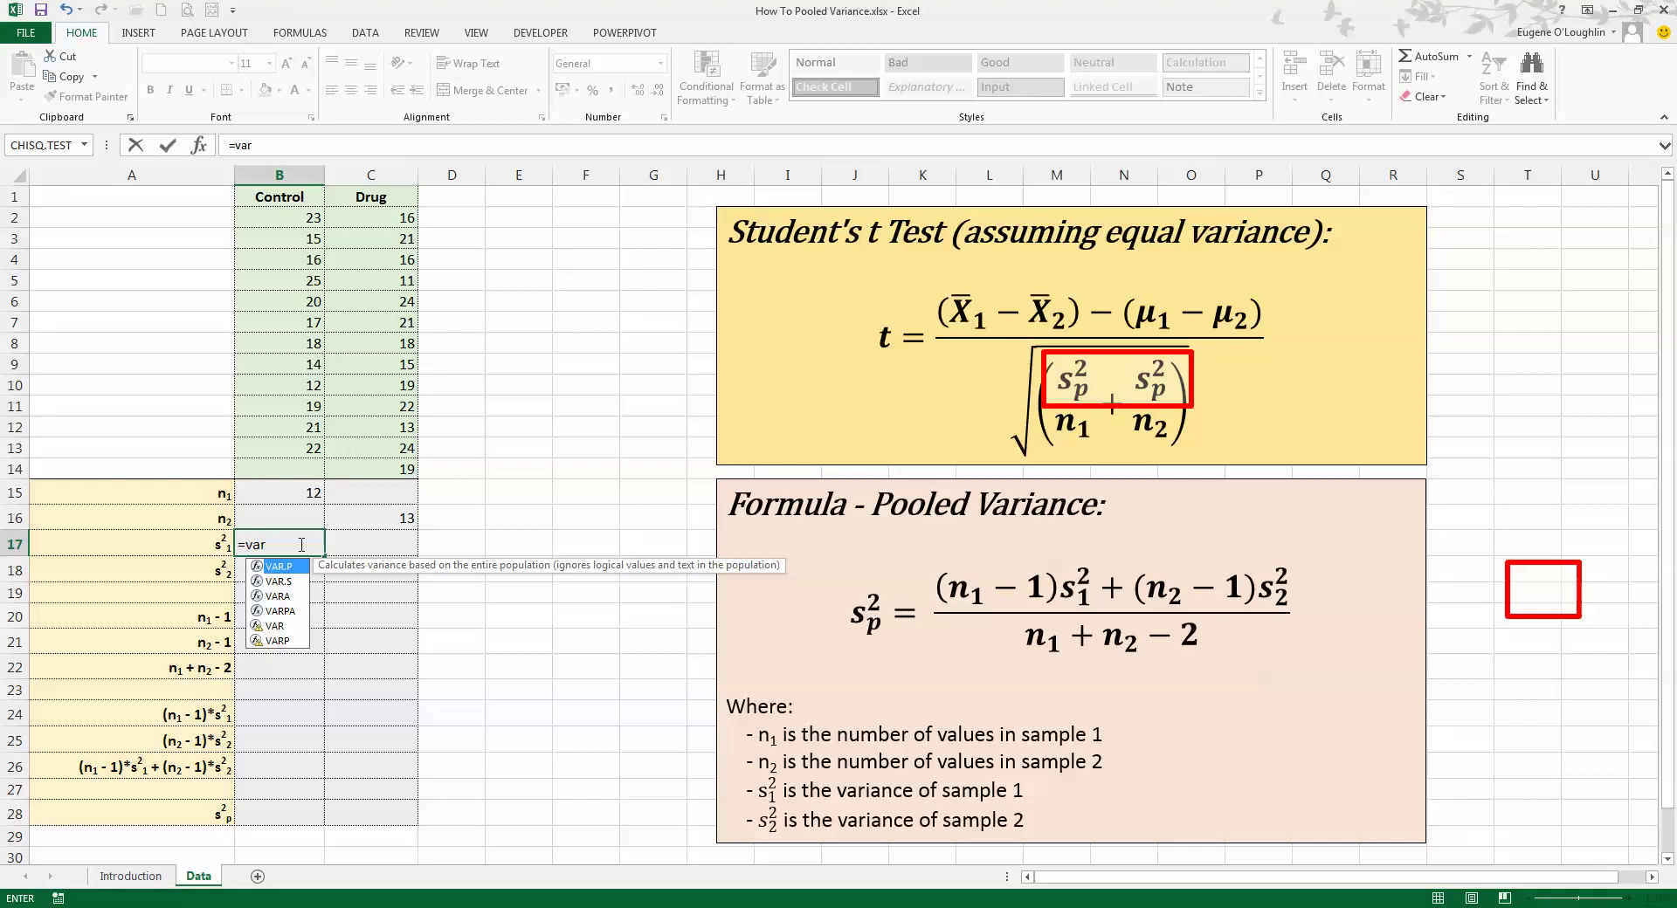
pyautogui.click(296, 583)
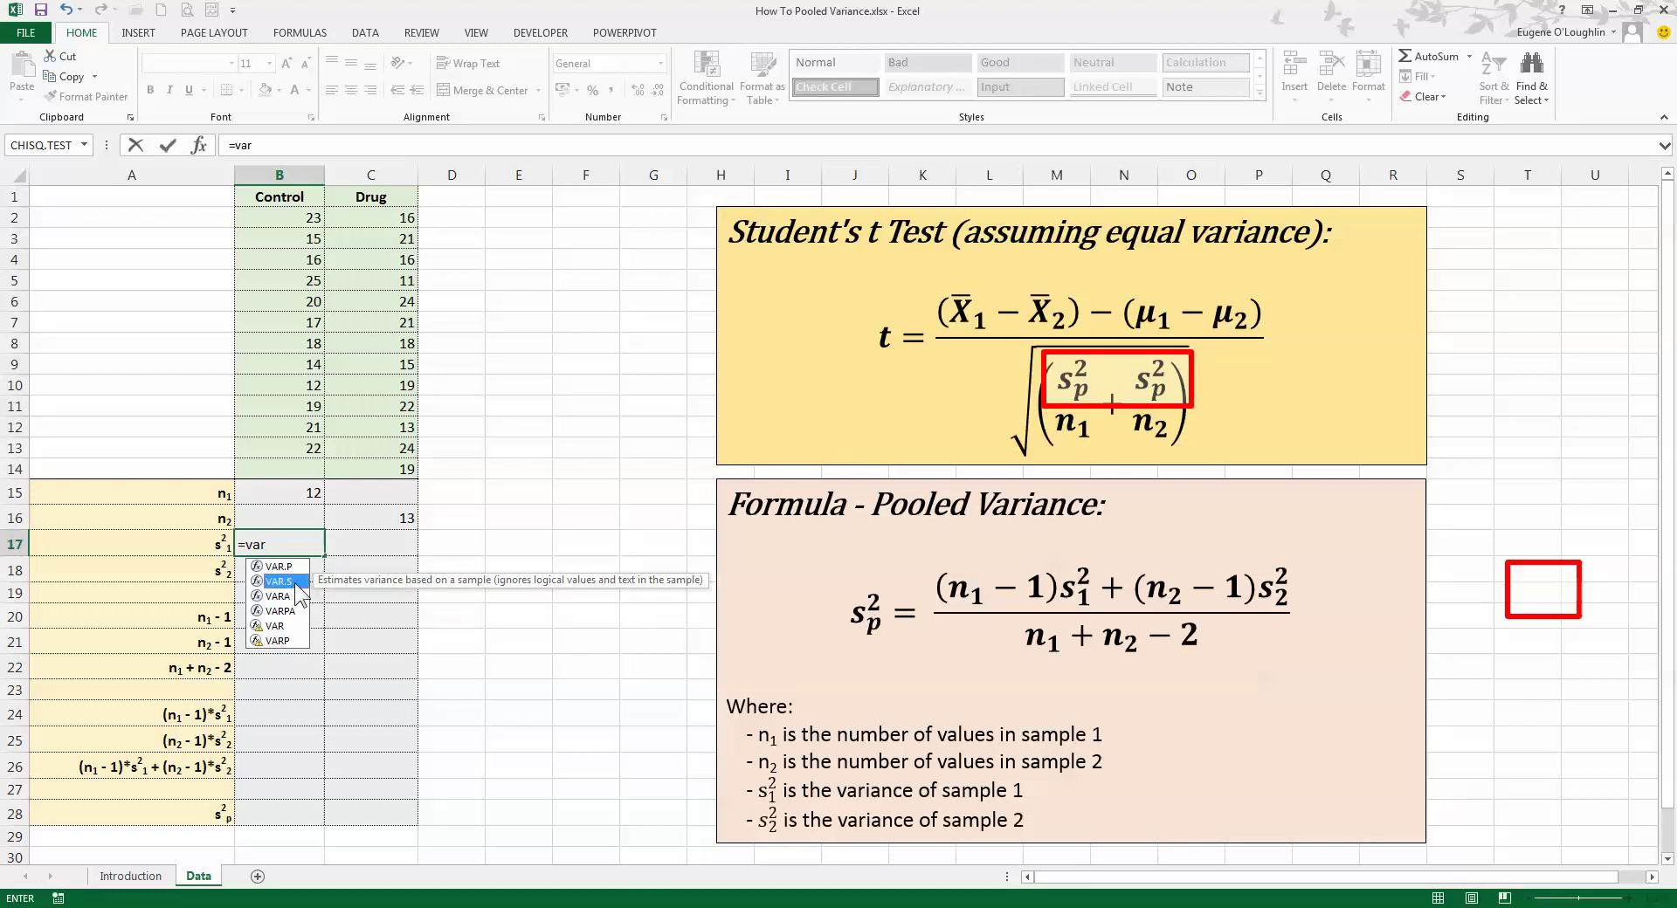
pyautogui.doubleClick(280, 582)
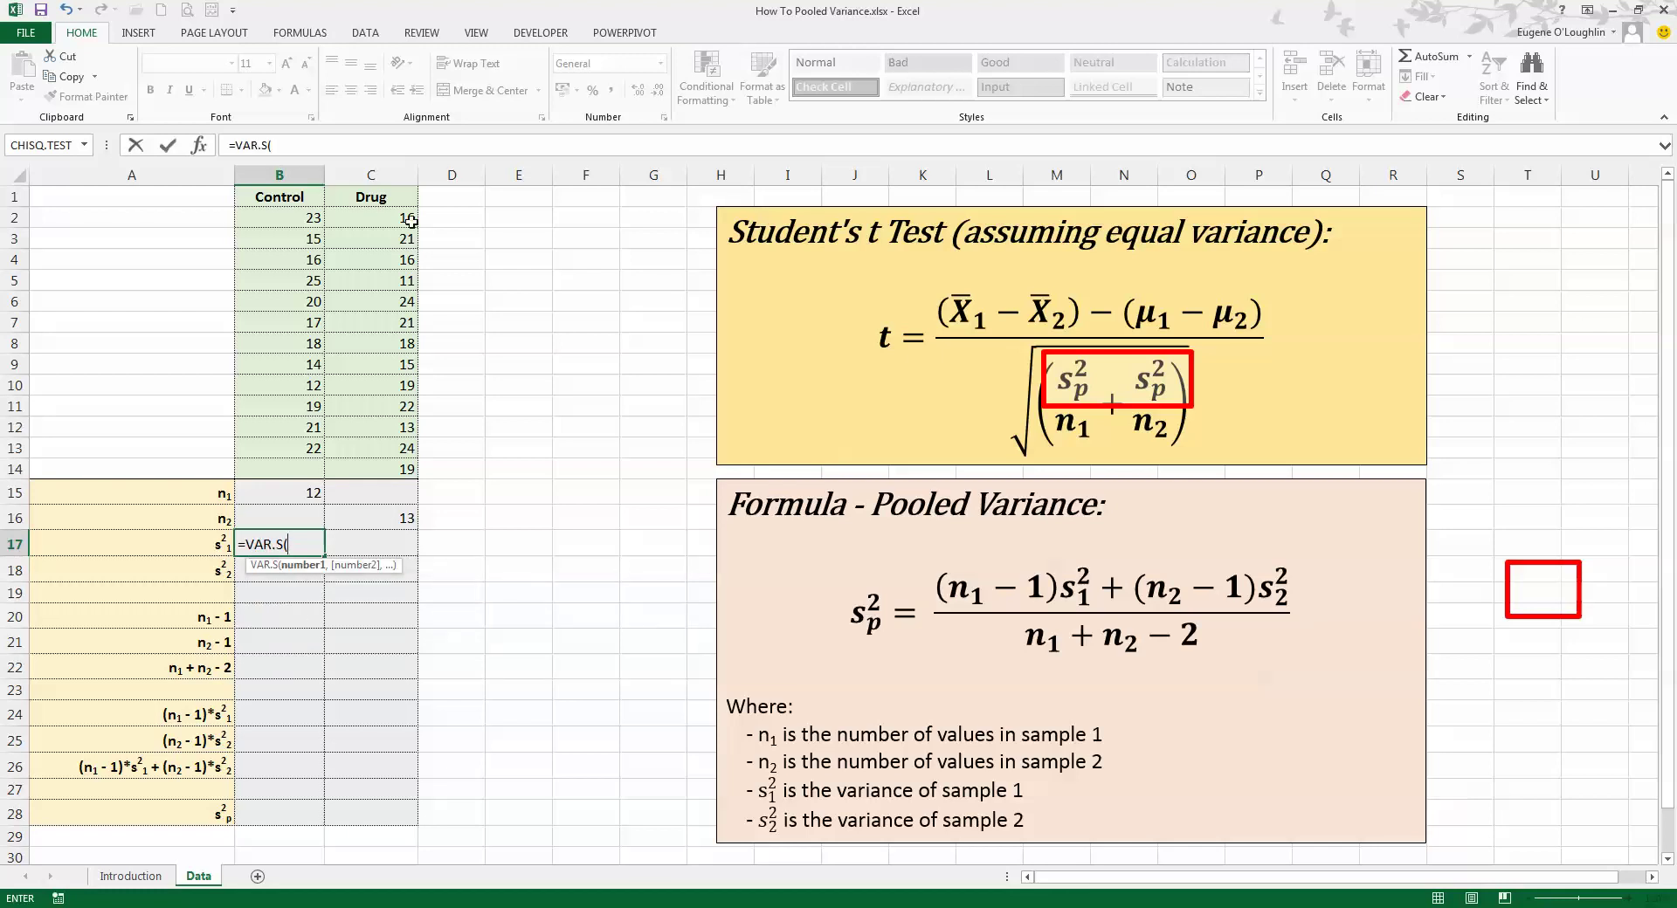
pyautogui.moveTo(309, 225); pyautogui.dragTo(309, 445)
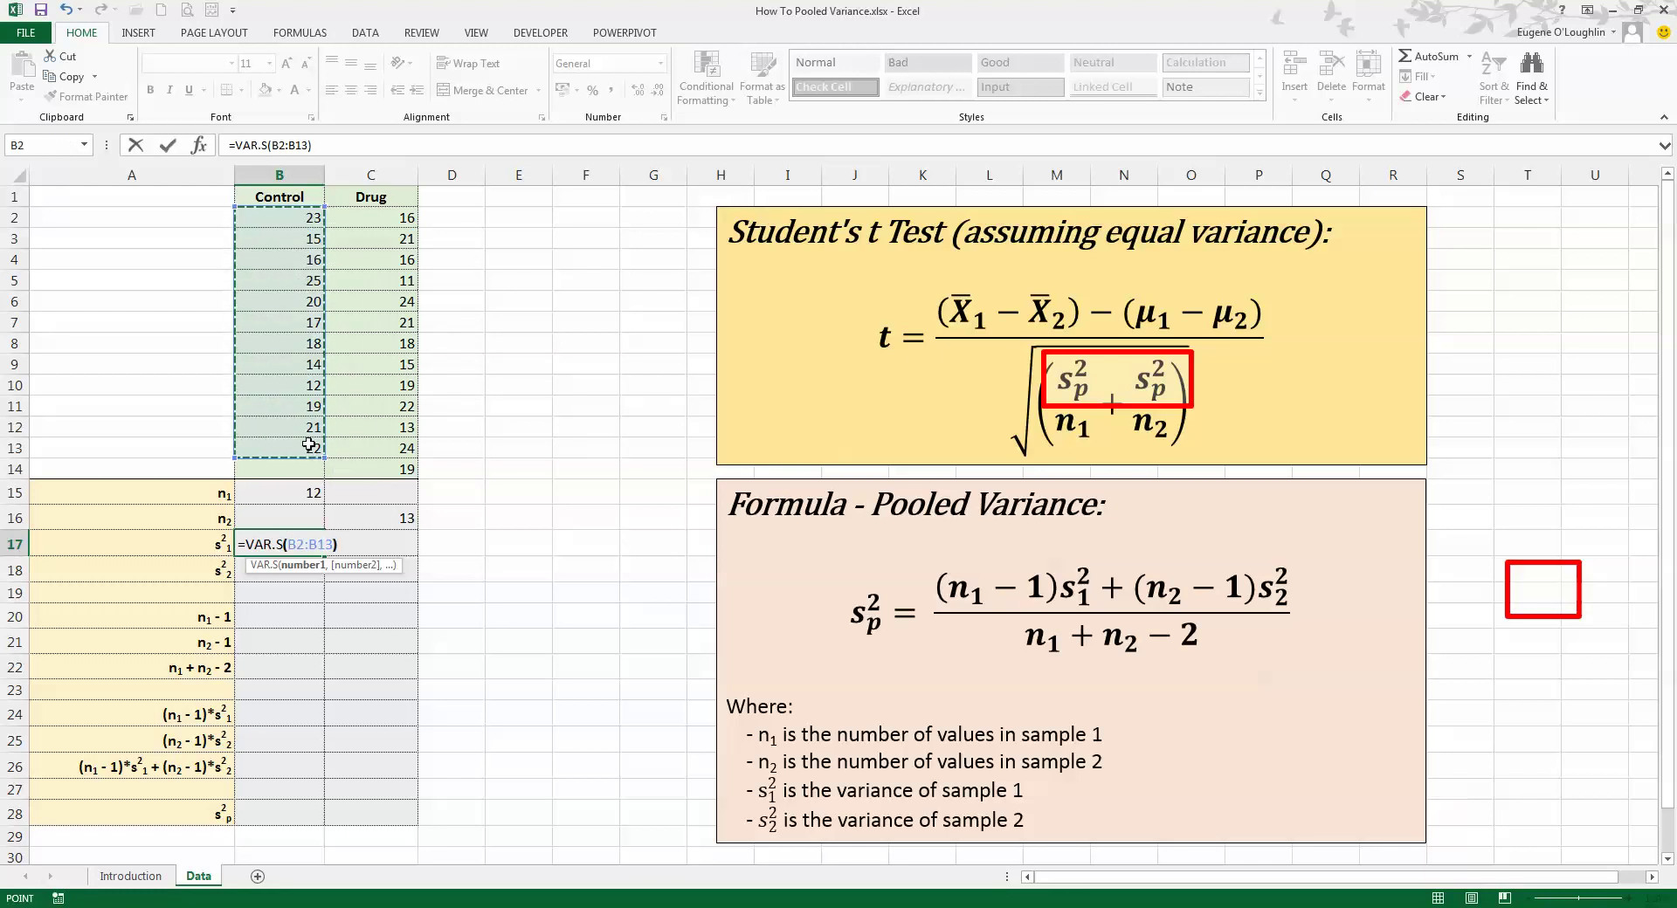
pyautogui.write(')')
pyautogui.press('Return')
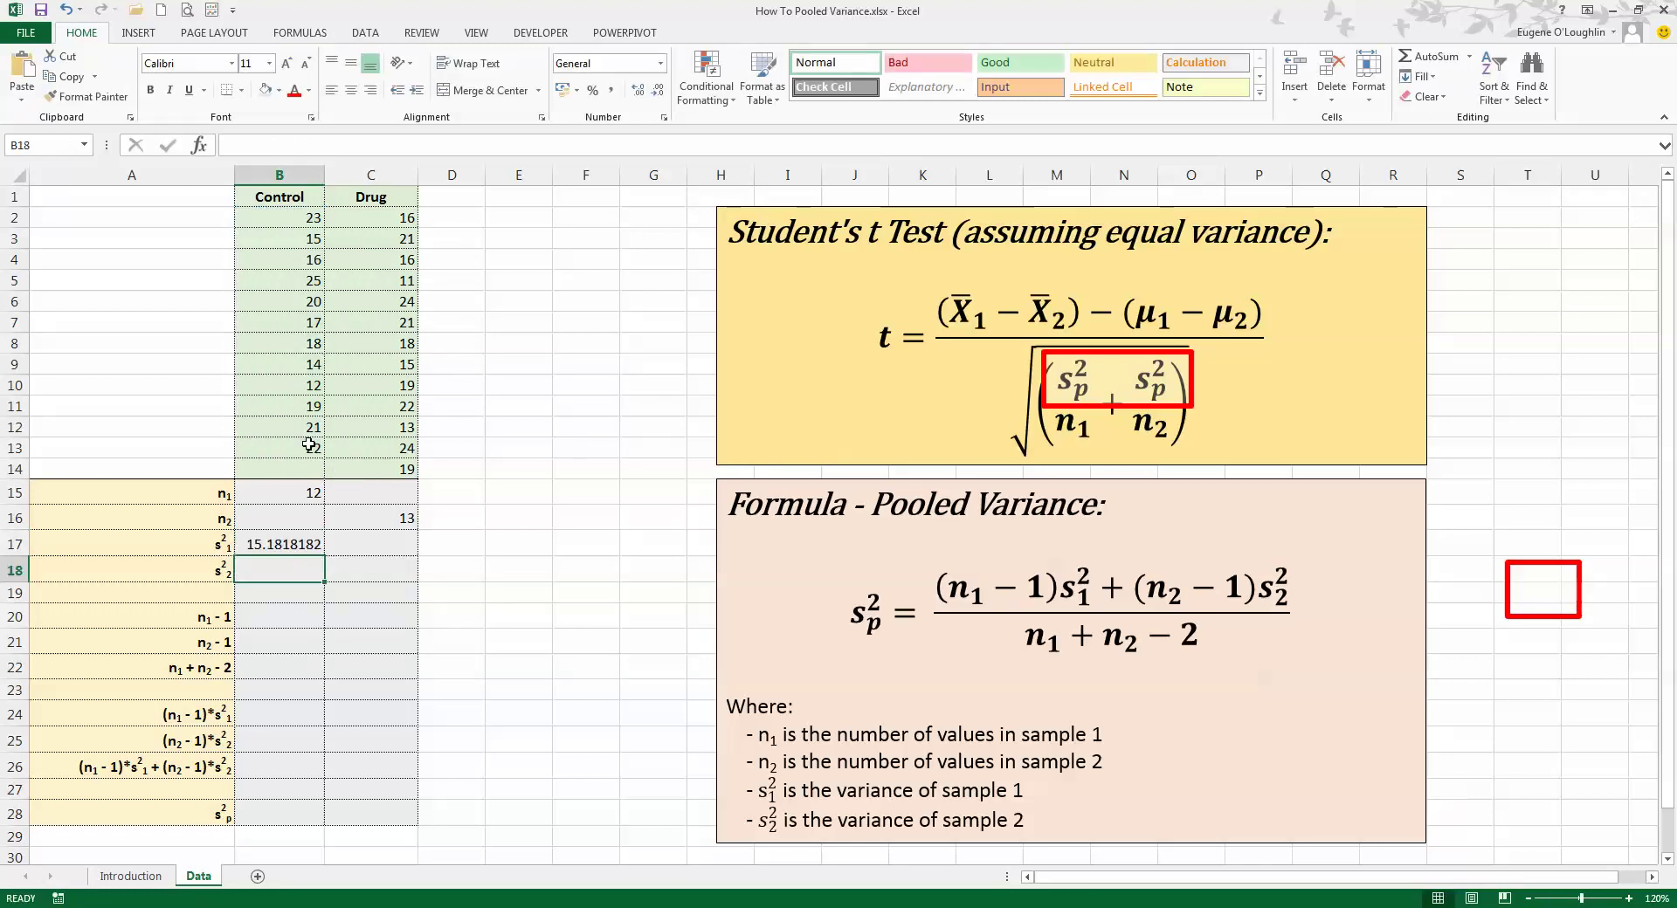
# - Calculate the sample variance of the Drug values in C18 with =VAR.S(C2:C14)
pyautogui.click(374, 567)
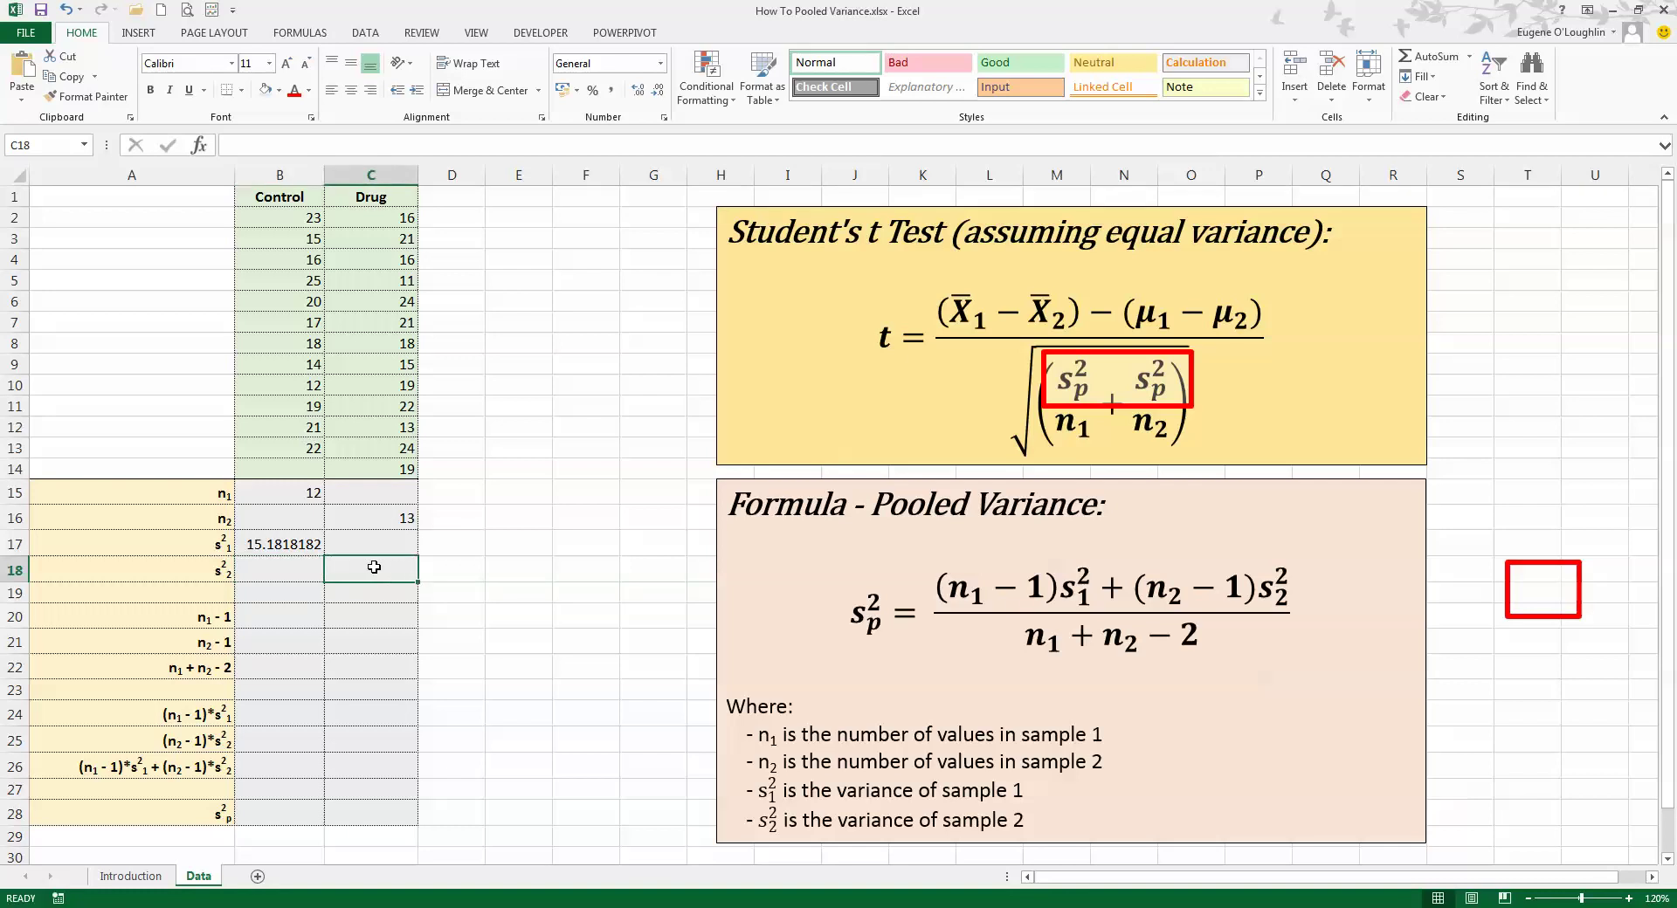
pyautogui.write('=va')
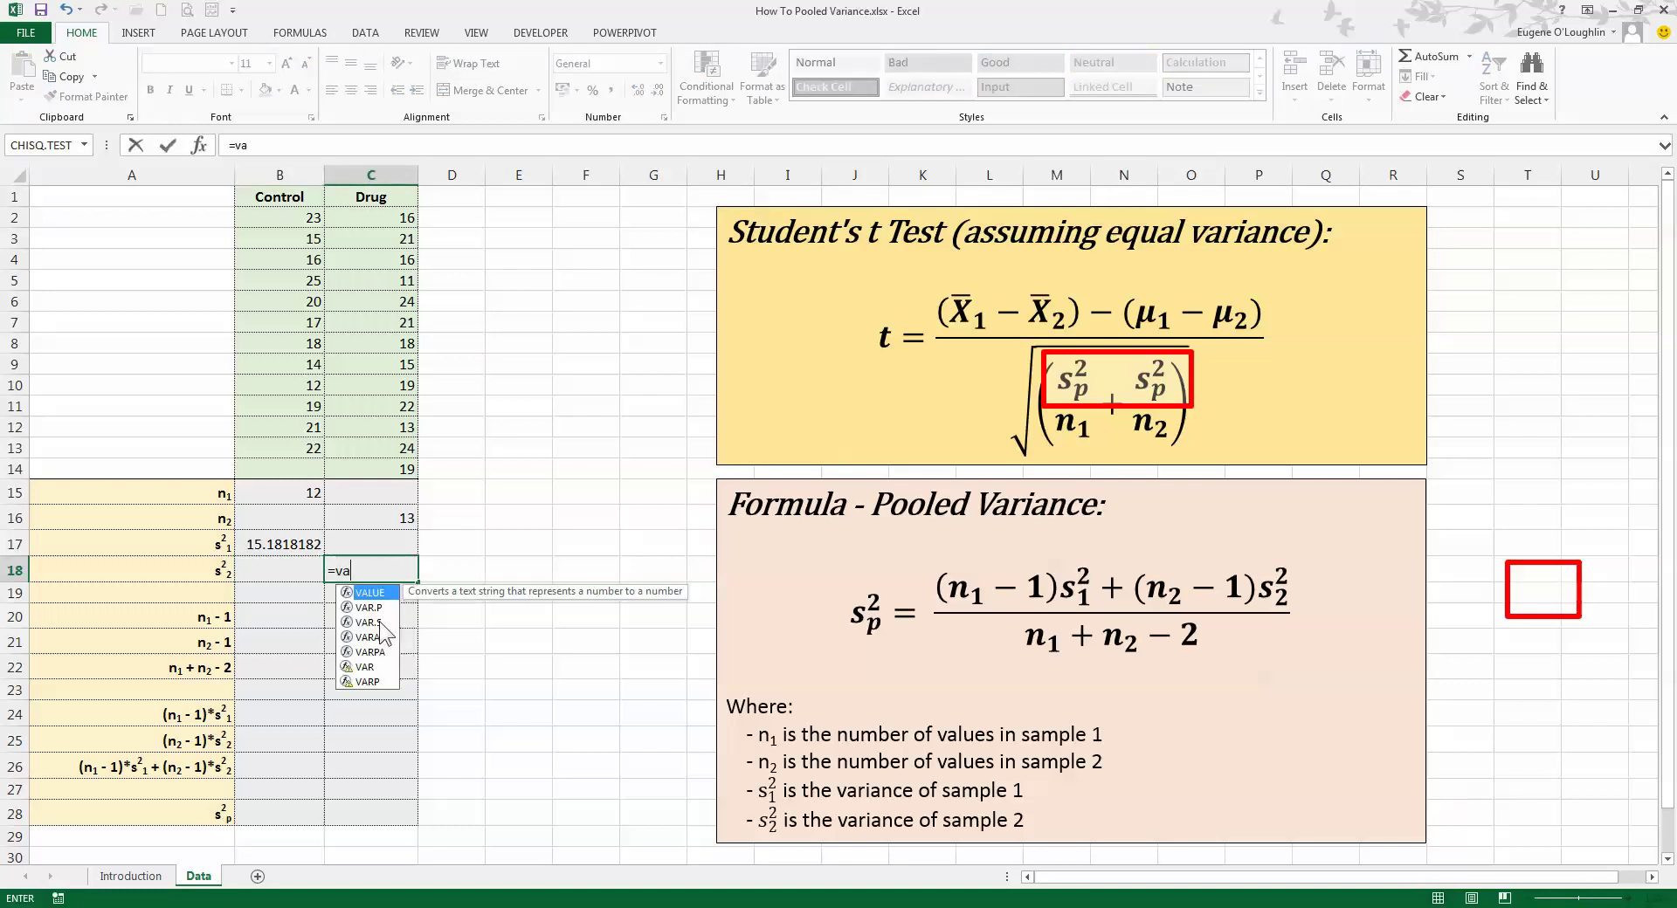
pyautogui.write('r.s(')
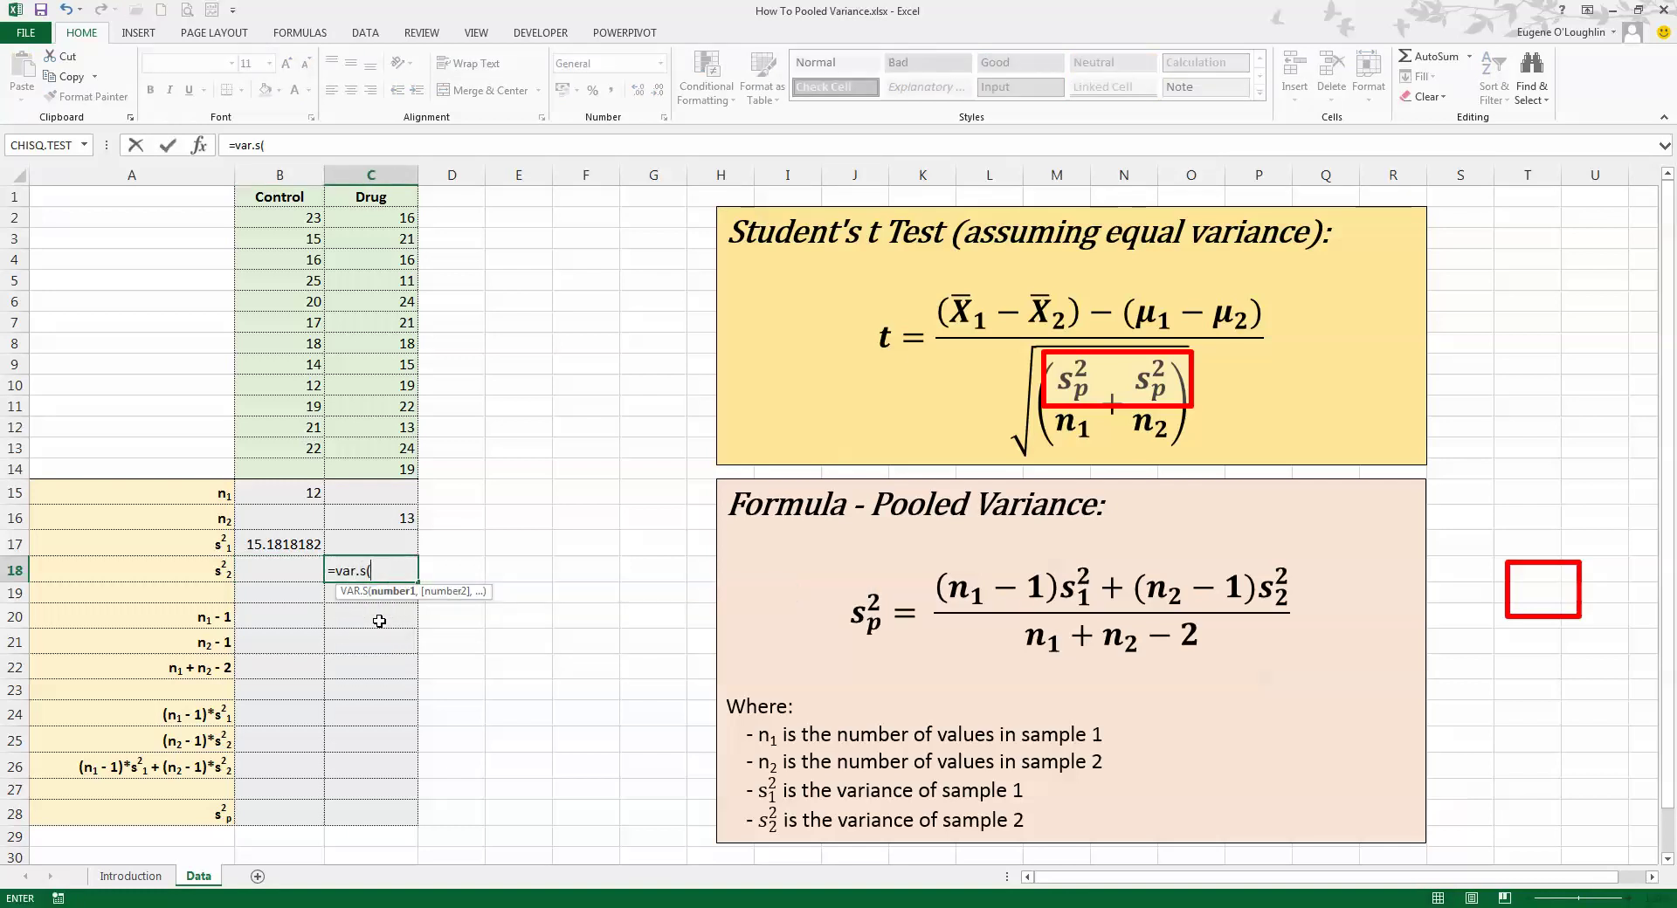
pyautogui.moveTo(399, 213); pyautogui.dragTo(403, 466)
pyautogui.write(')')
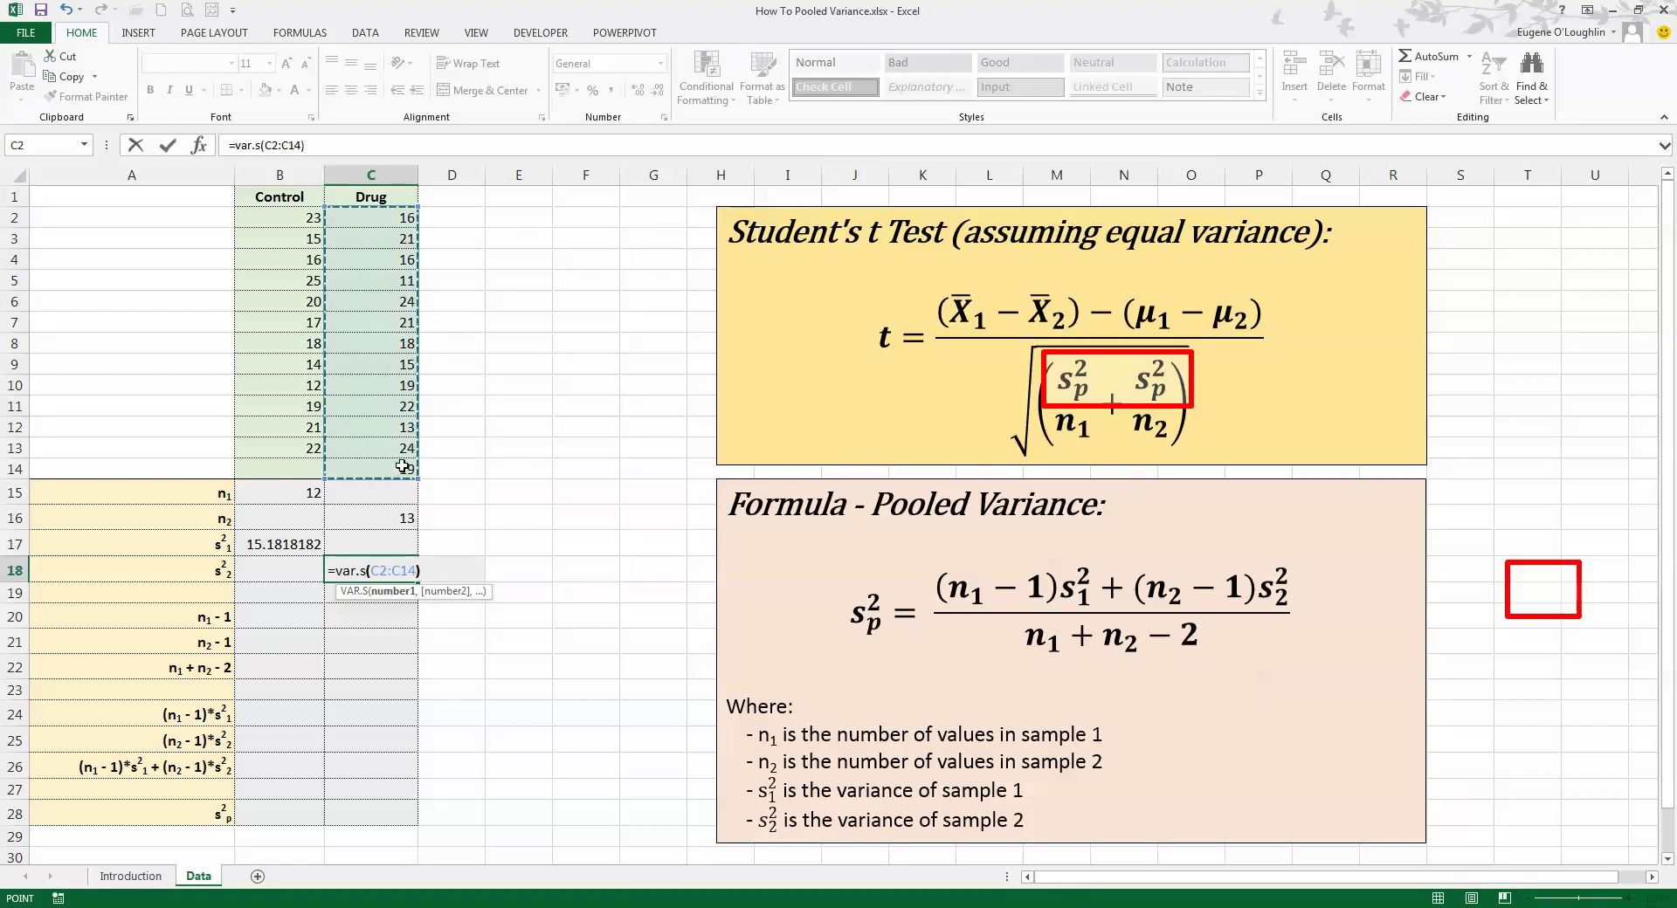
pyautogui.press('Return')
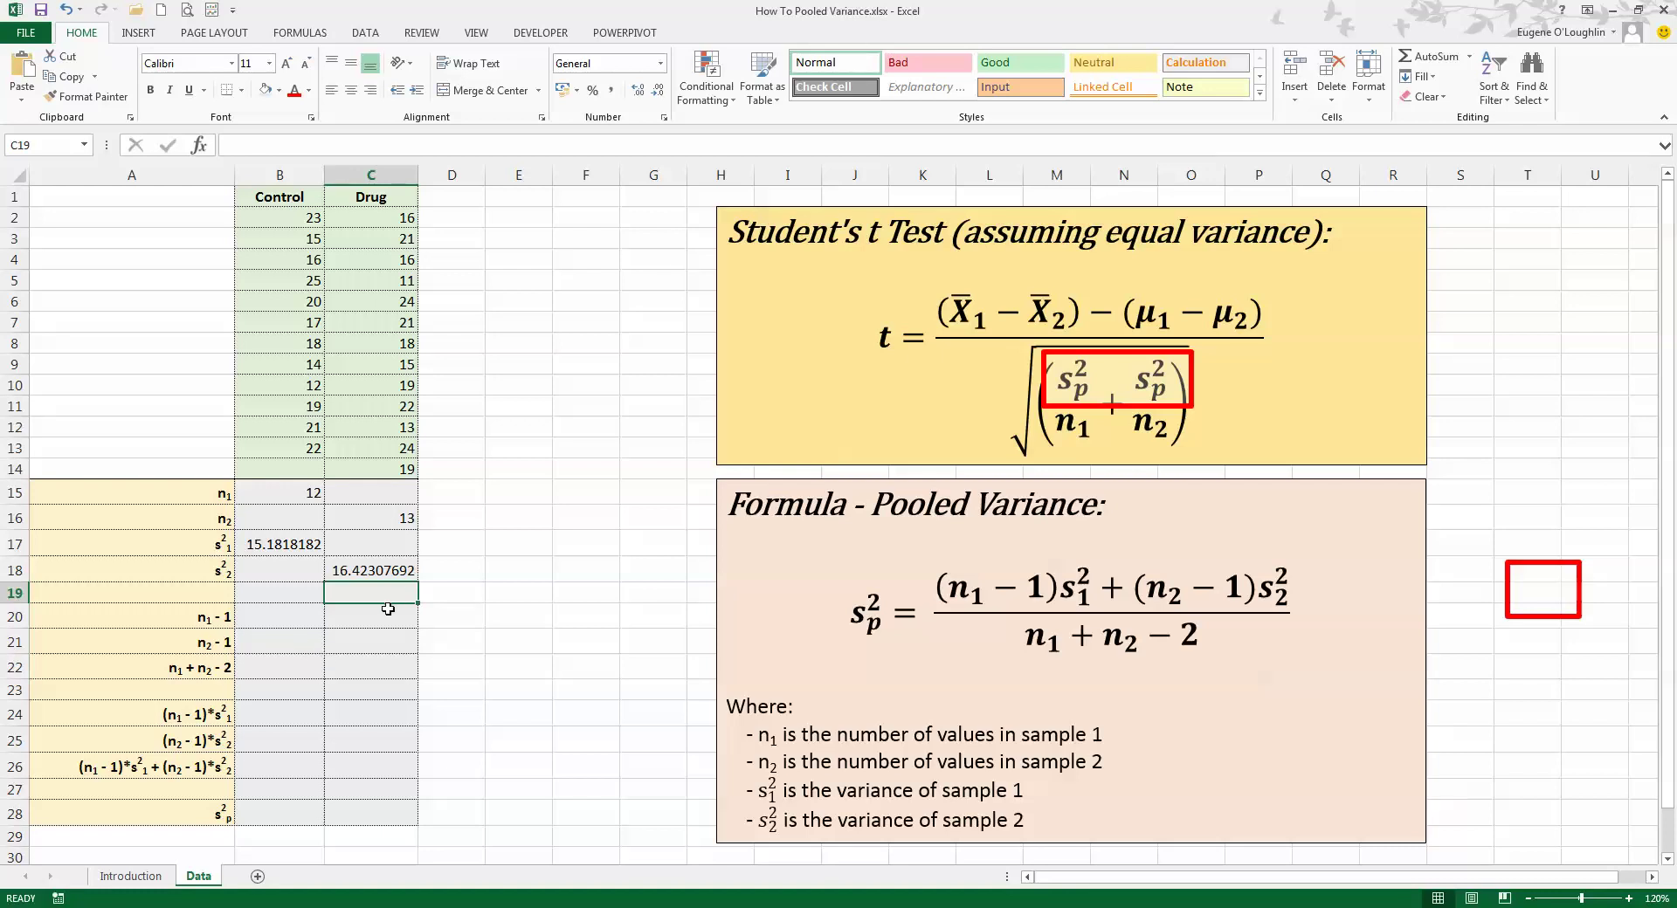
# - Calculate n1 - 1 in B20 with =B15-1 and n2 - 1 in B21 with =C16-1
pyautogui.click(304, 616)
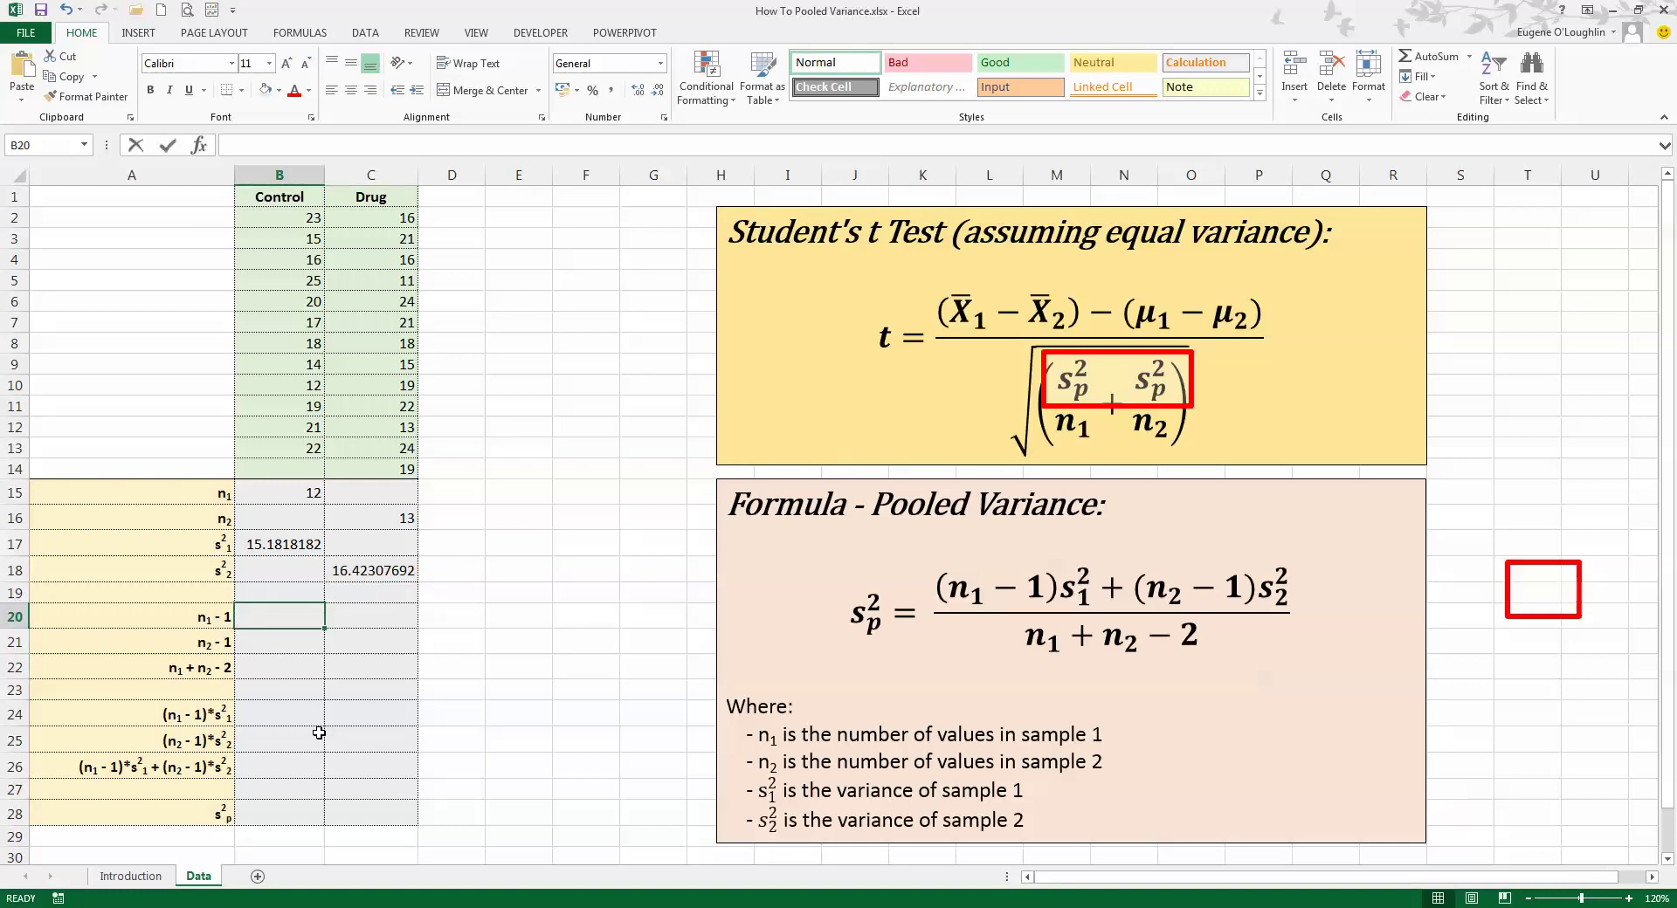
pyautogui.write('=')
pyautogui.click(298, 491)
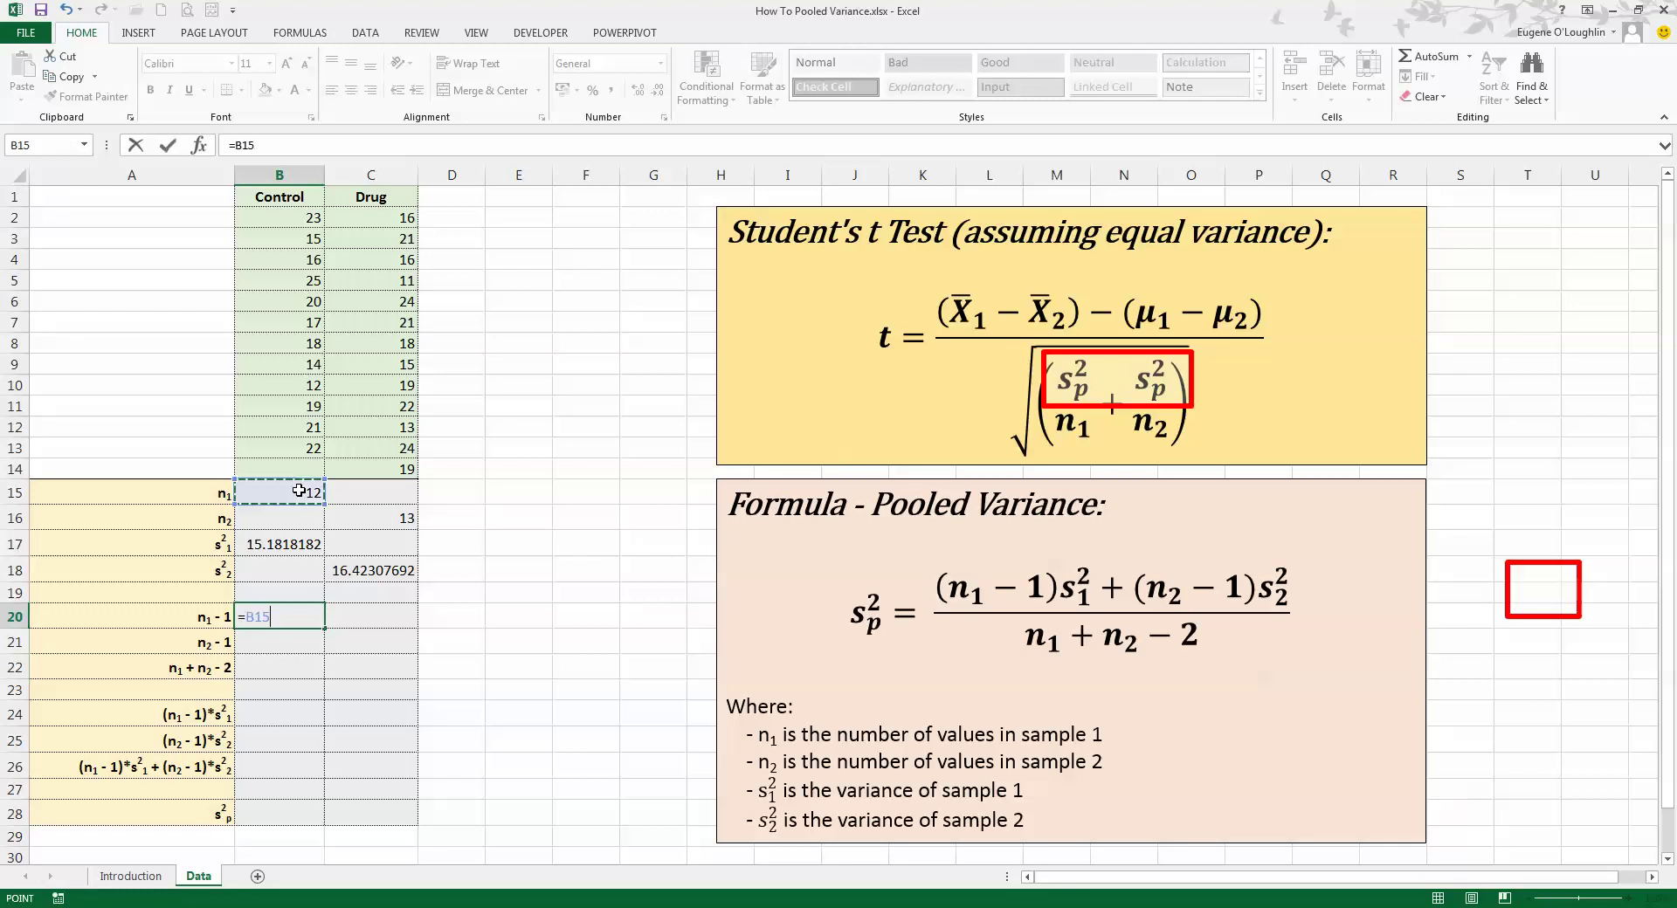
pyautogui.write('-1')
pyautogui.press('Return')
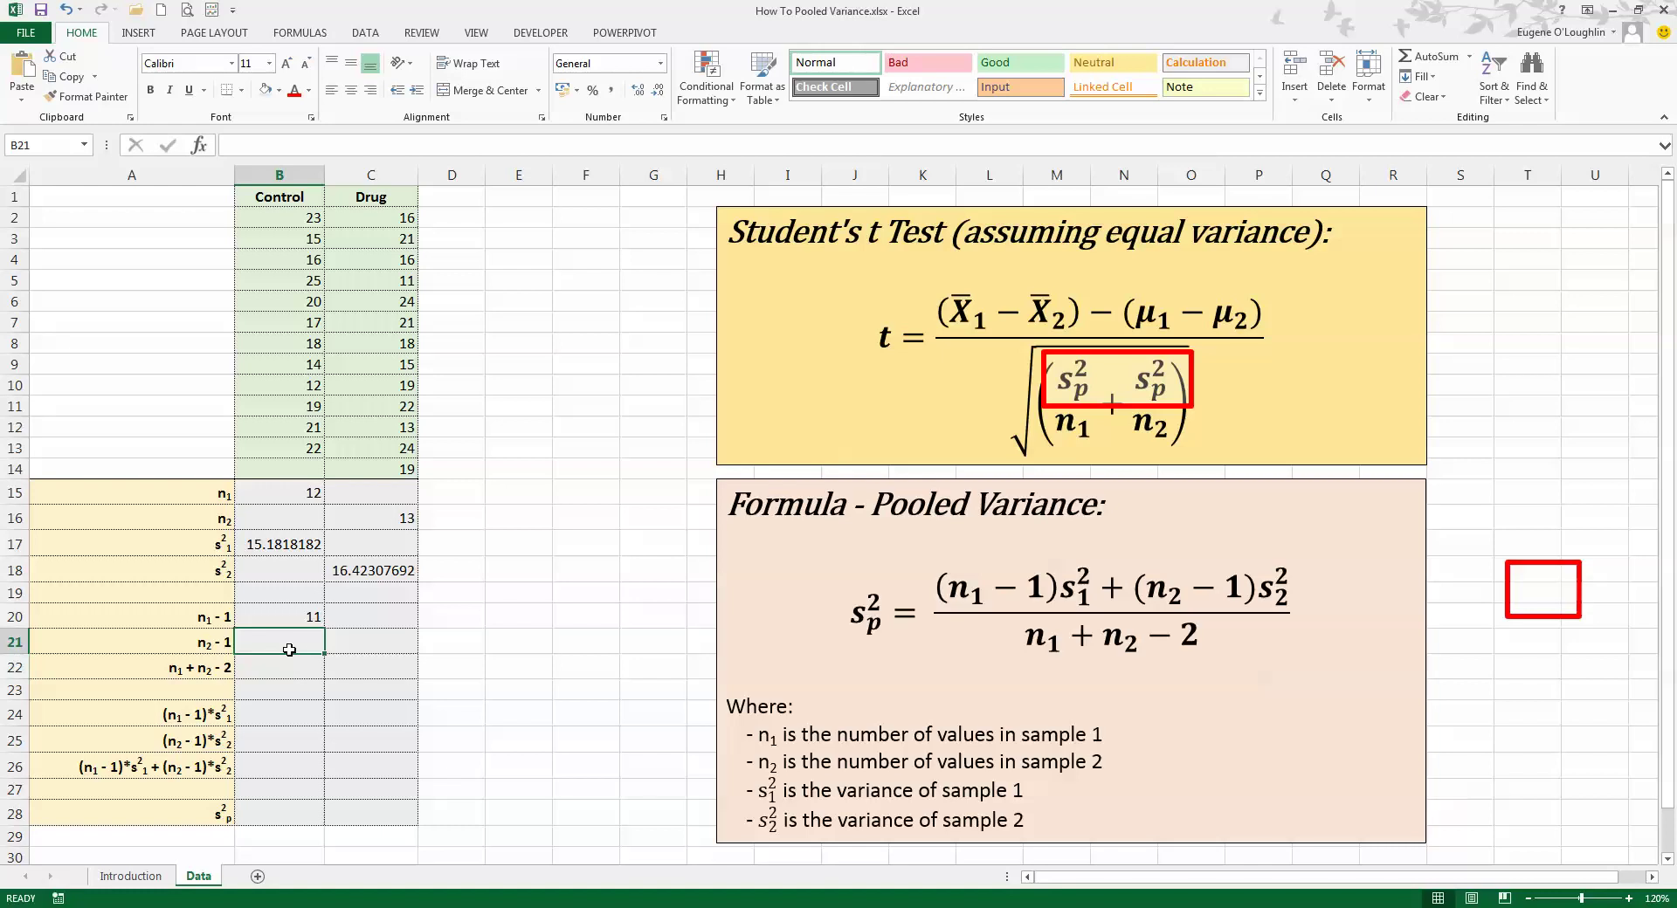
pyautogui.click(393, 518)
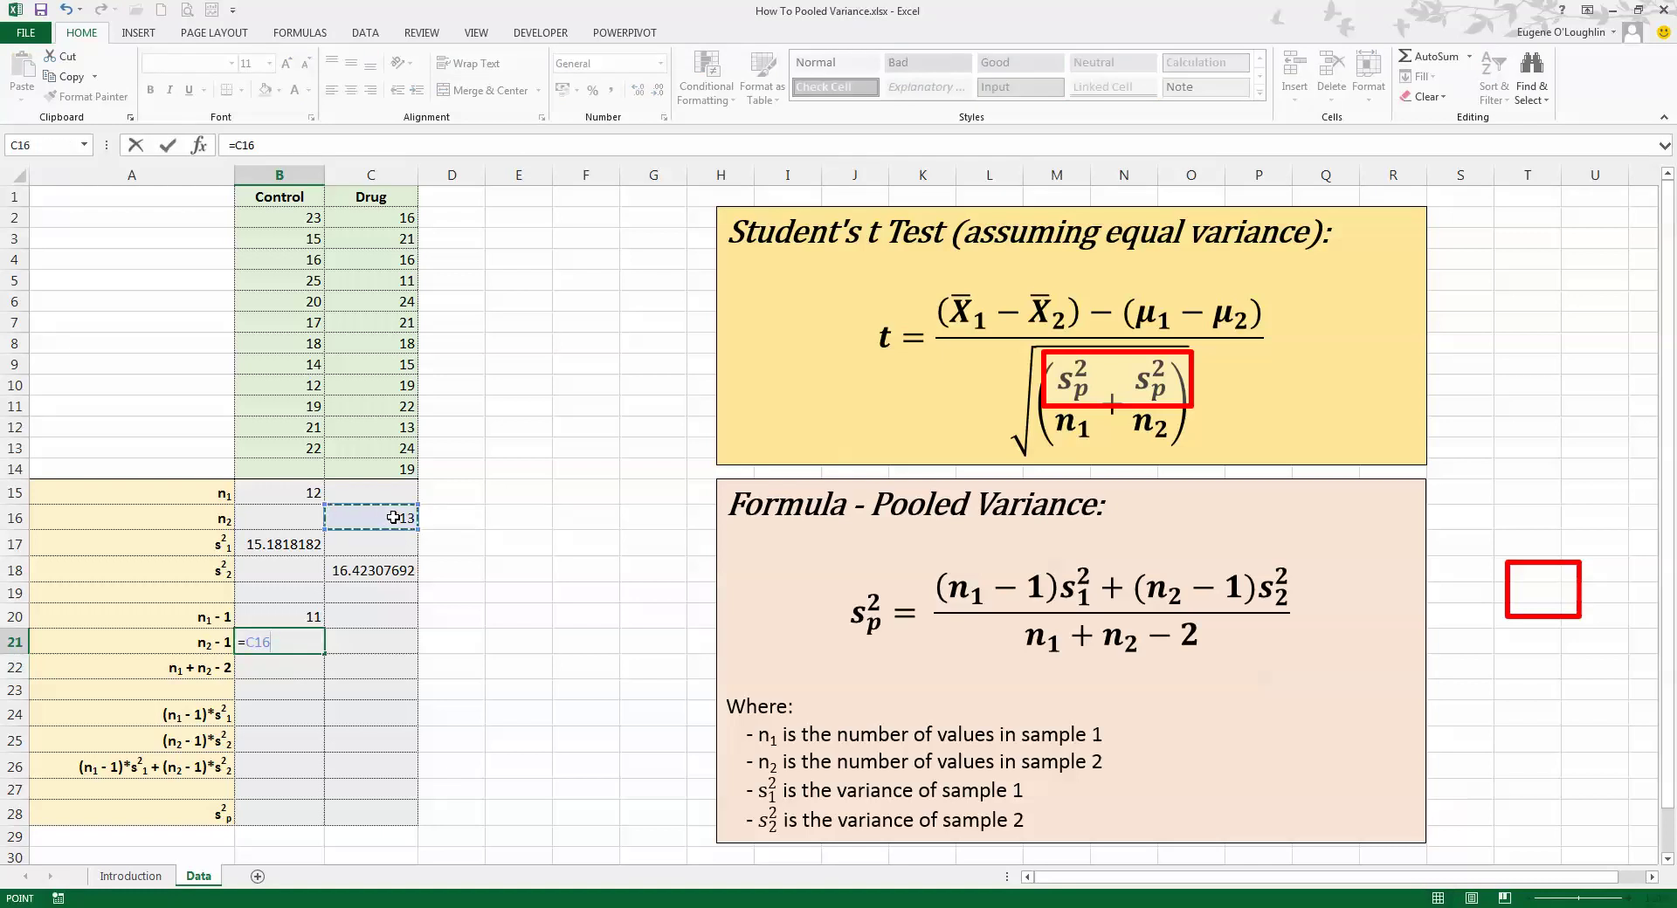
pyautogui.write('-1')
pyautogui.press('Return')
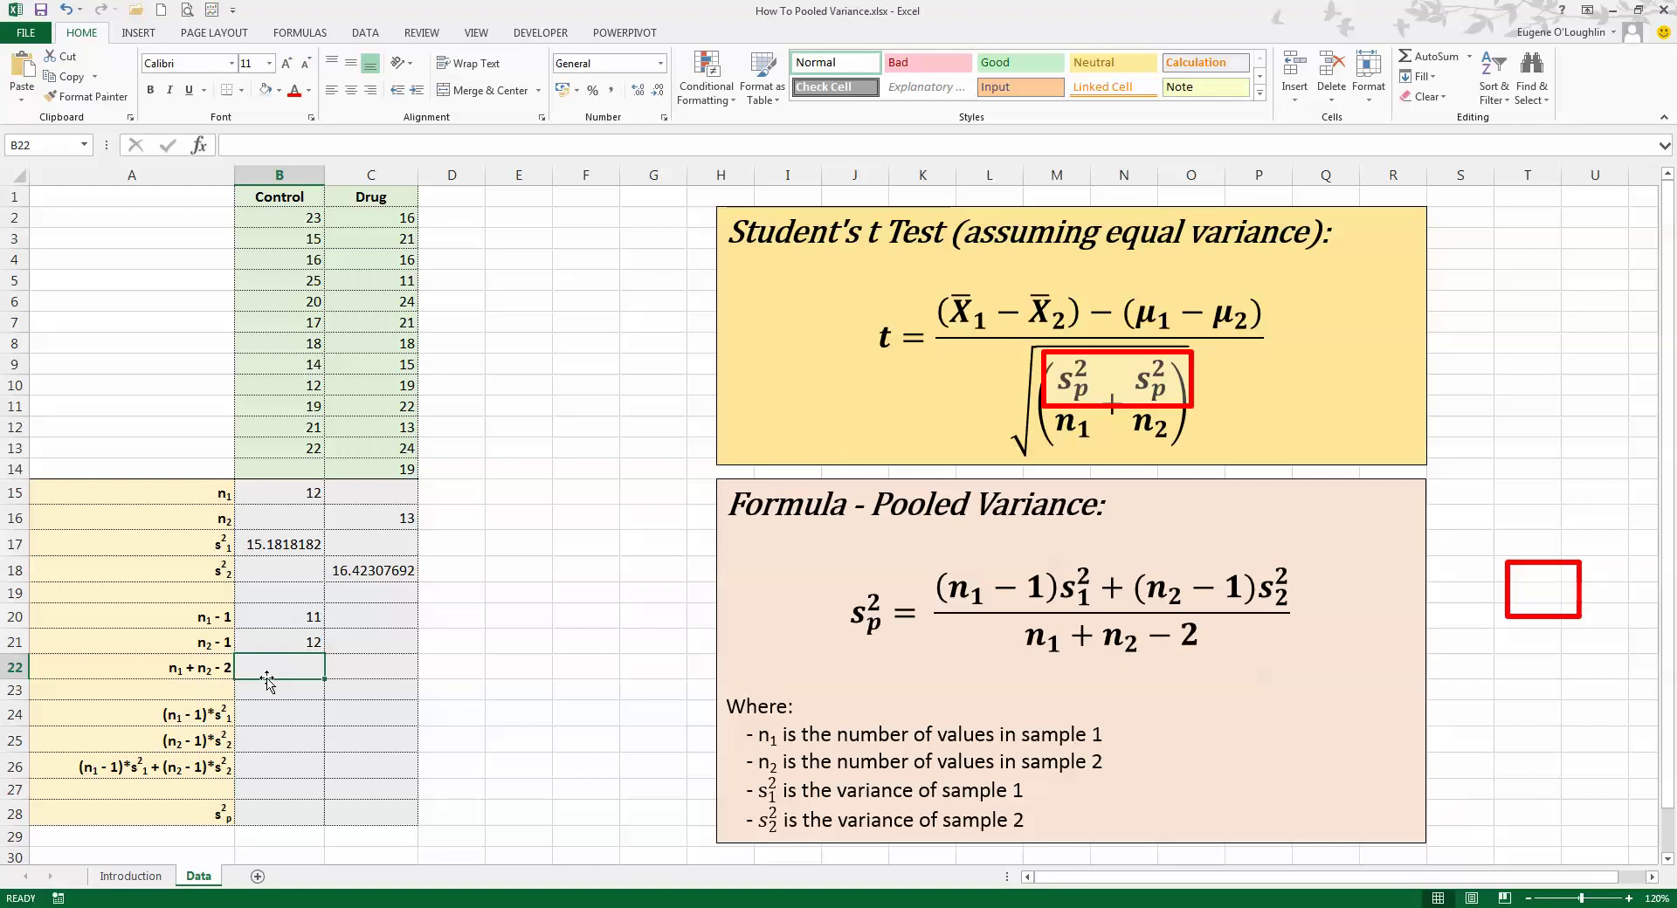
# - Calculate n1 + n2 - 2 in B22 with =B15+C16-2
pyautogui.write('=')
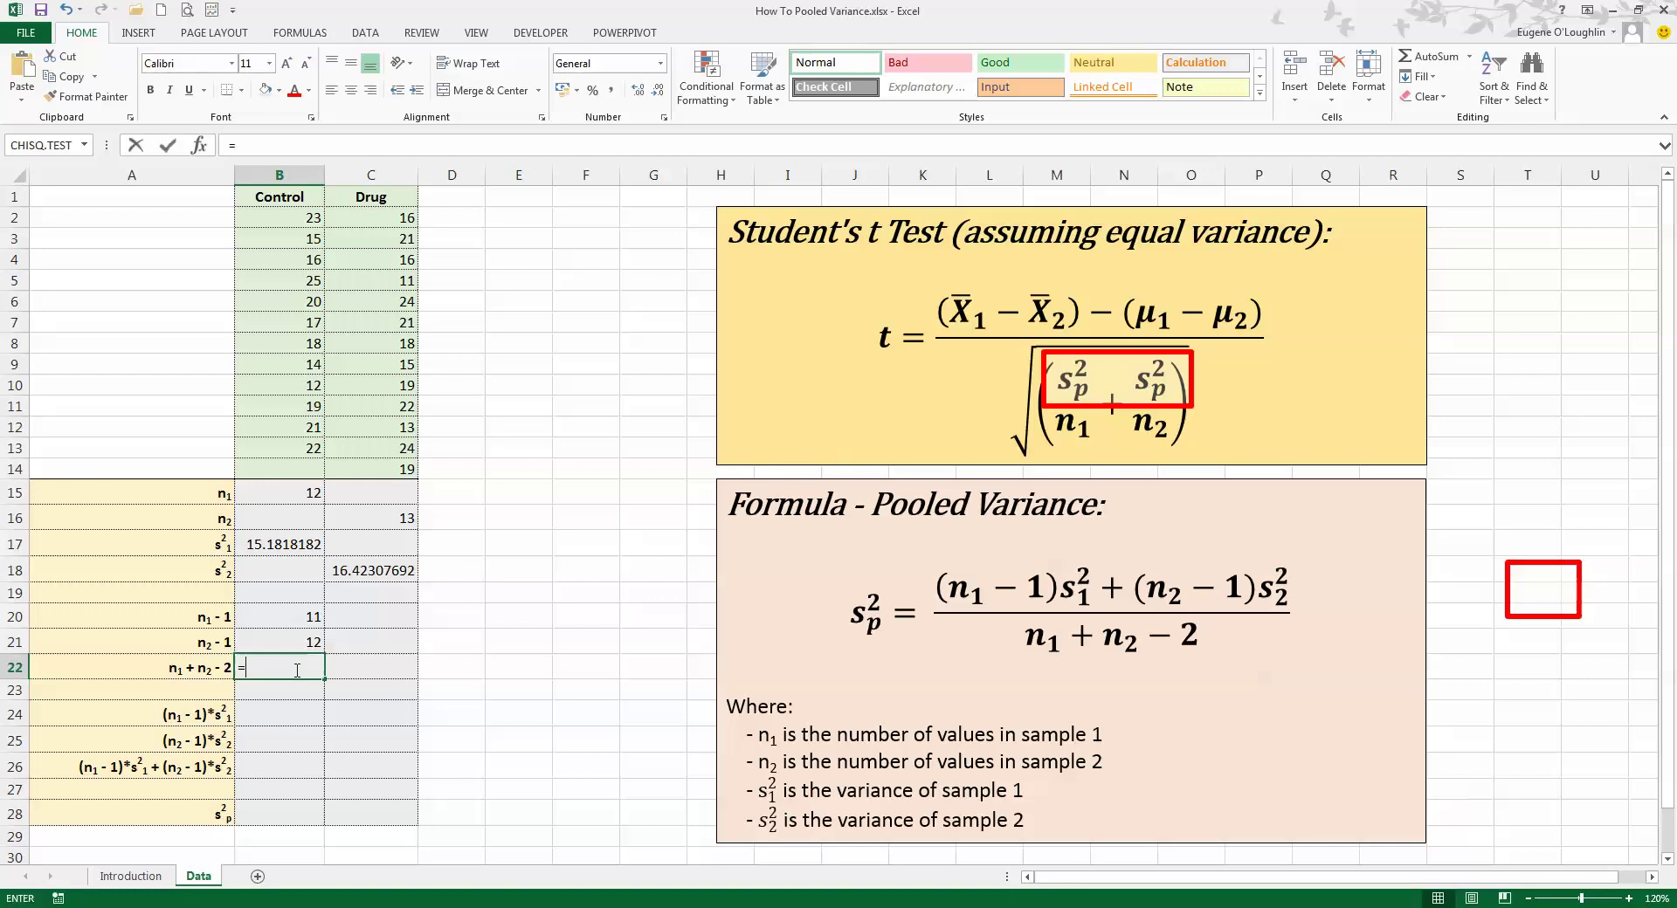
pyautogui.click(302, 490)
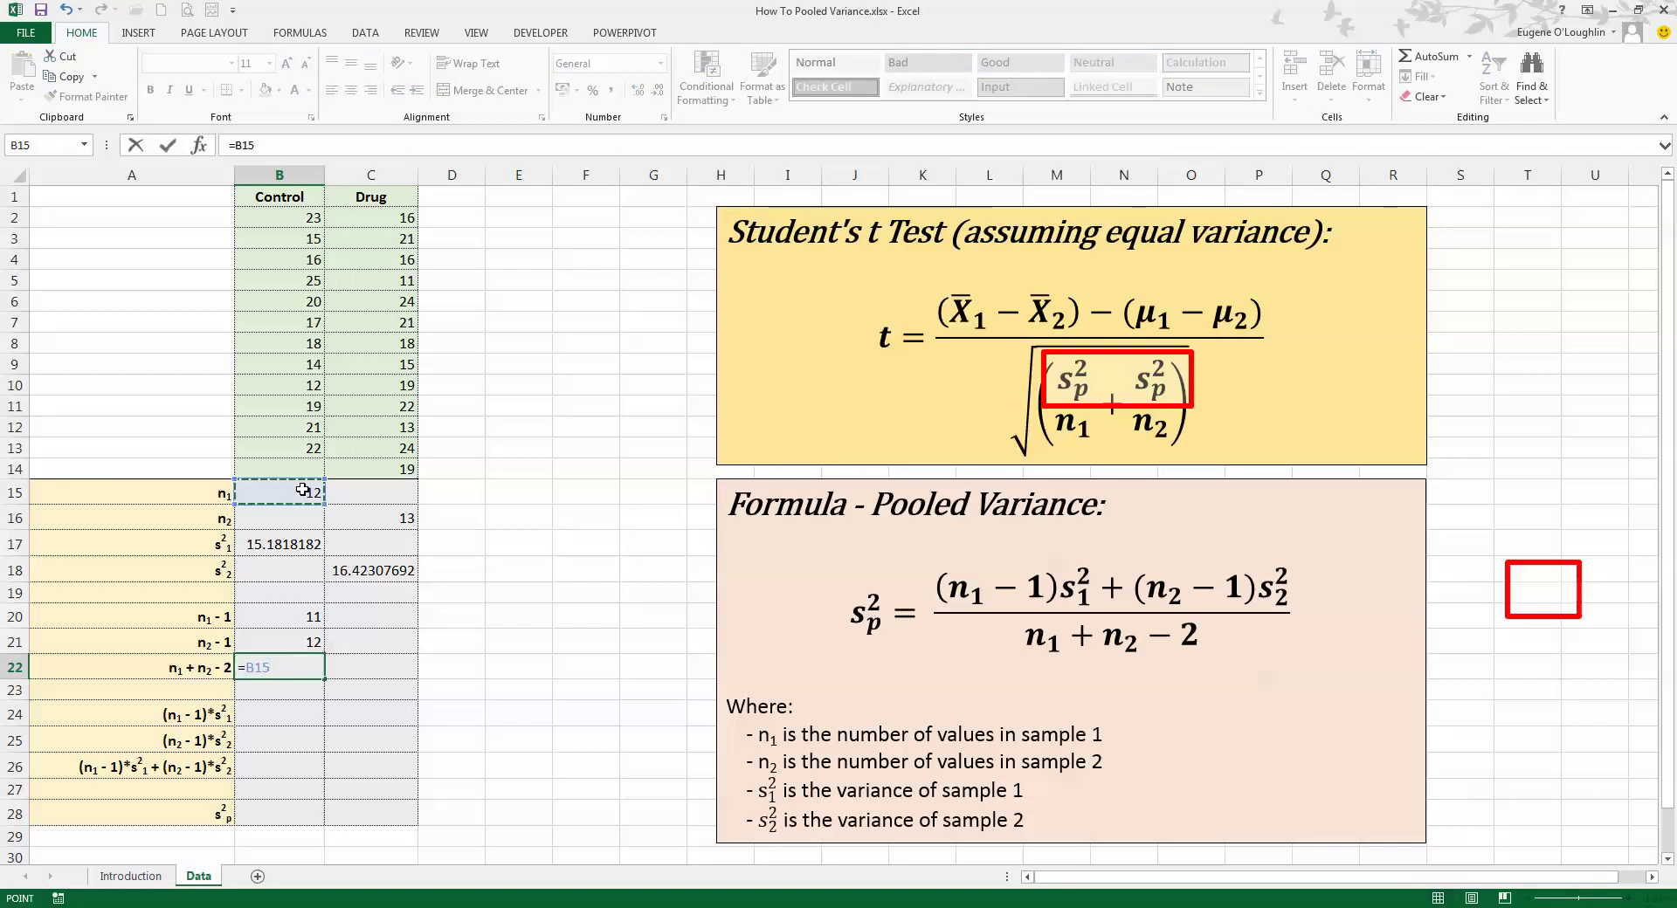
pyautogui.write('+')
pyautogui.click(380, 518)
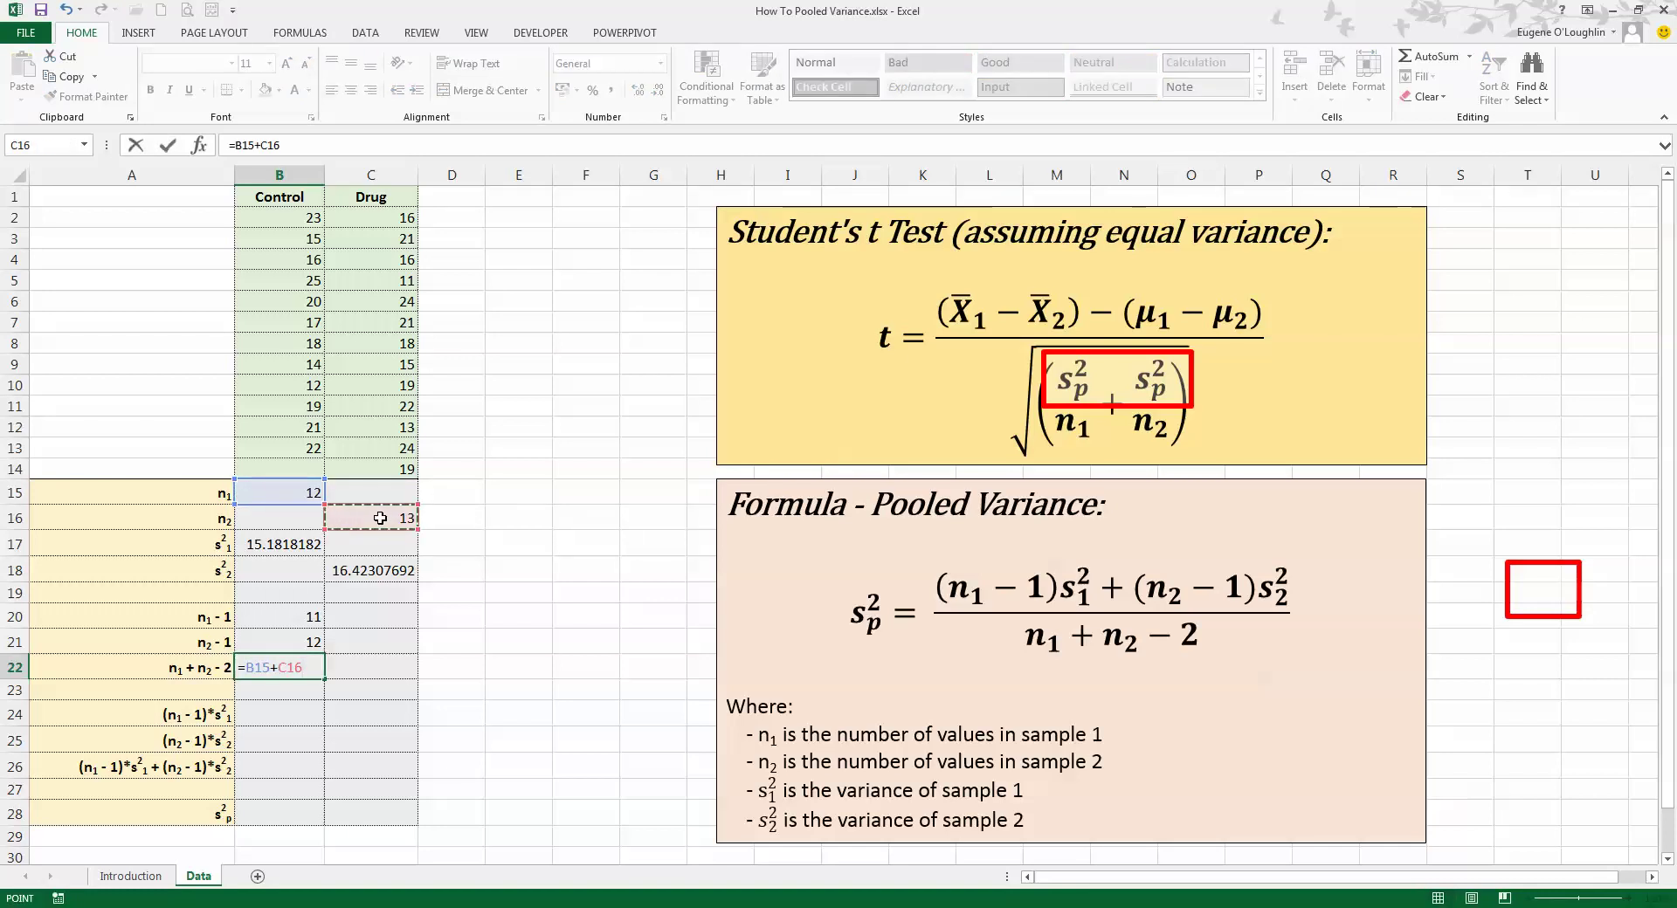
pyautogui.write('-2')
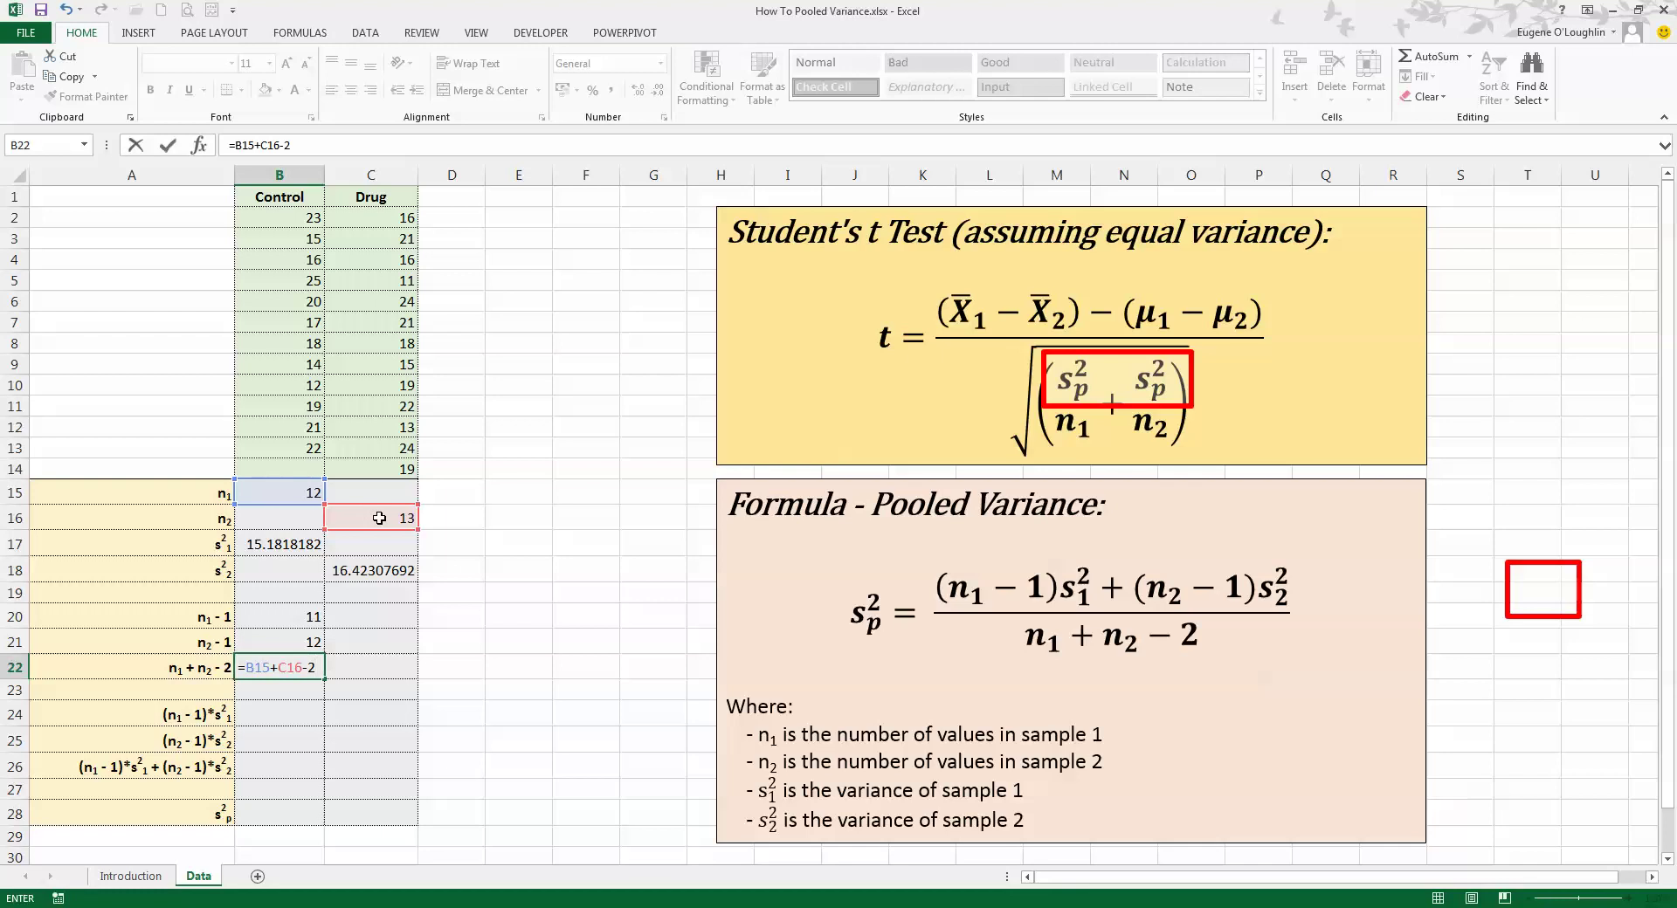
pyautogui.press('Return')
pyautogui.click(288, 667)
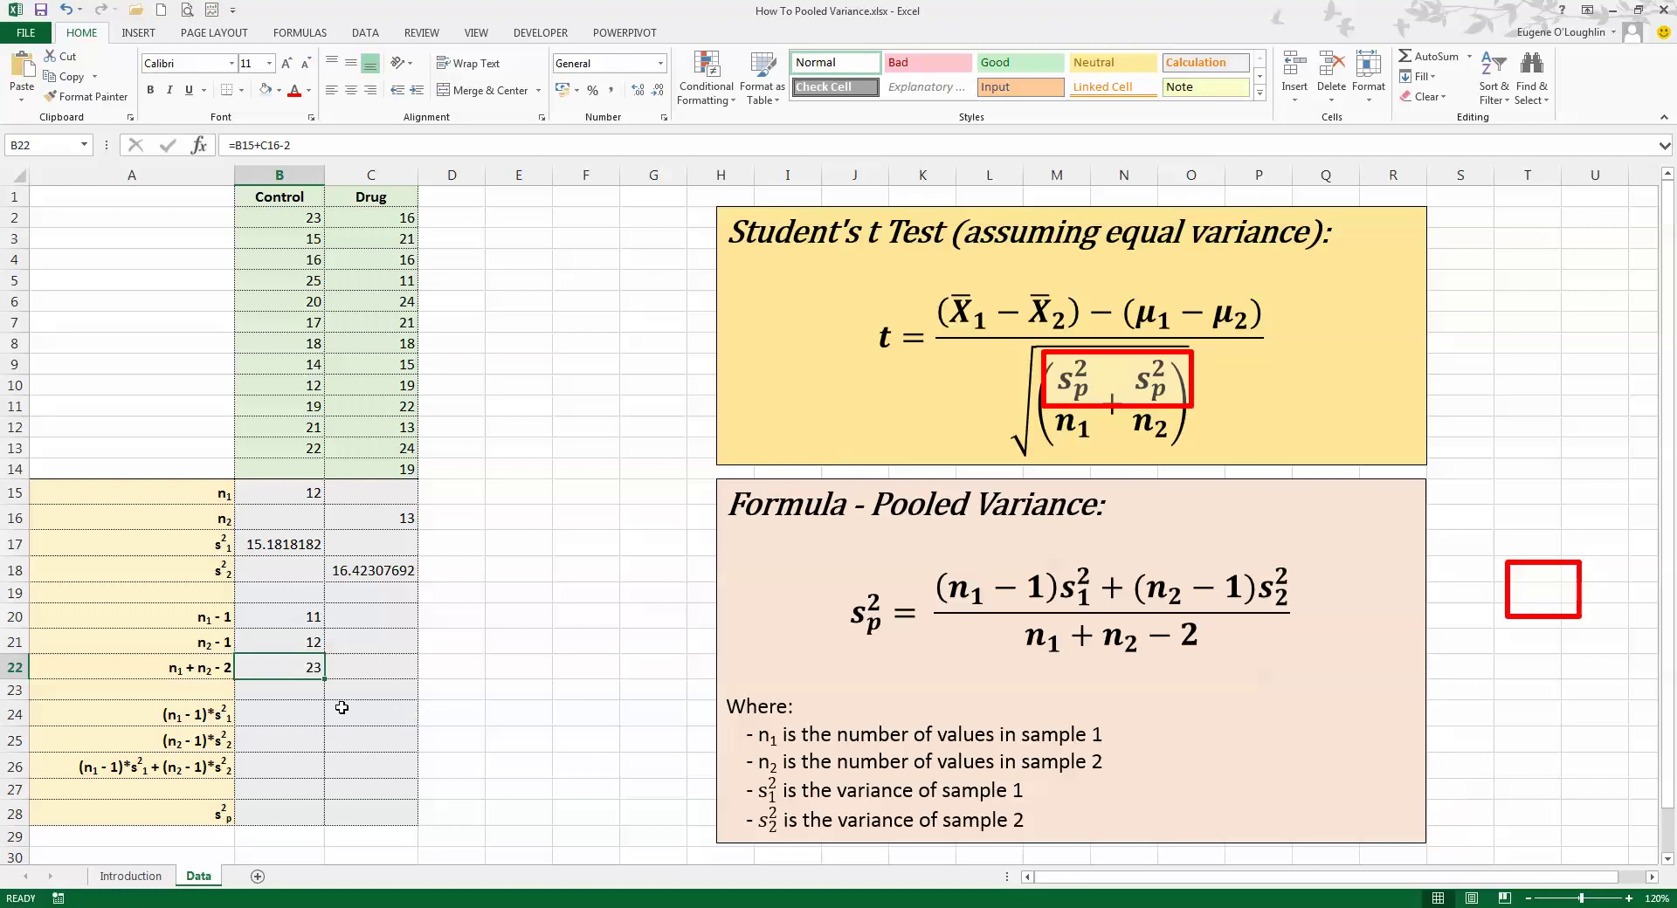
# - Calculate (n1 - 1) times the Control sample variance in B24 with =B20*B17
pyautogui.click(286, 716)
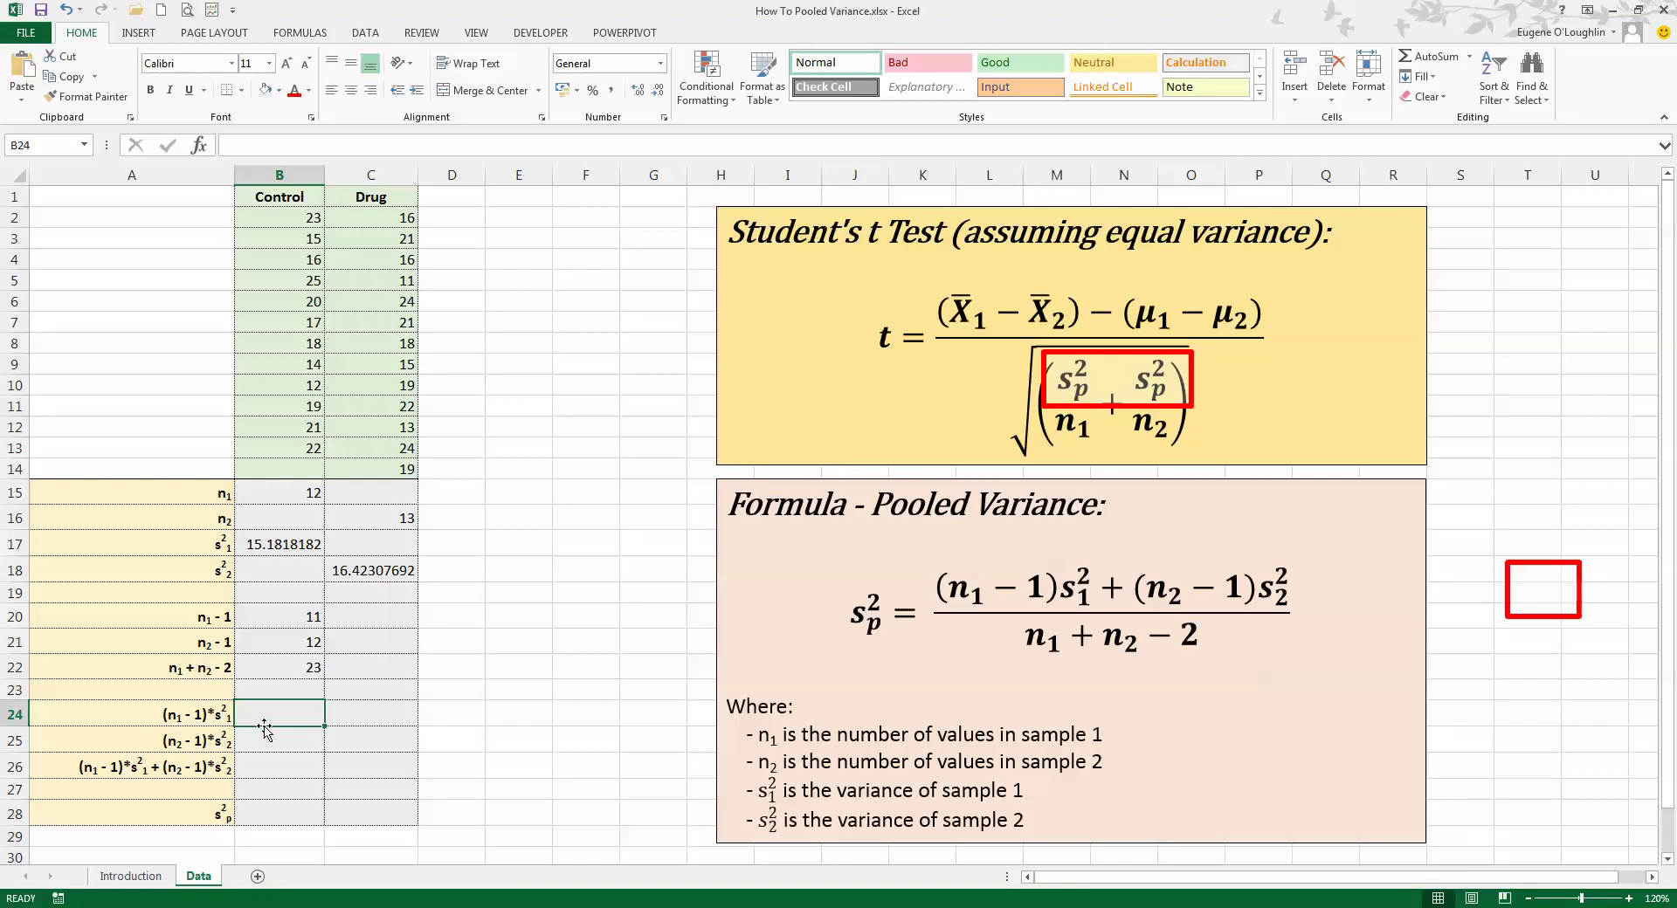
pyautogui.write('=')
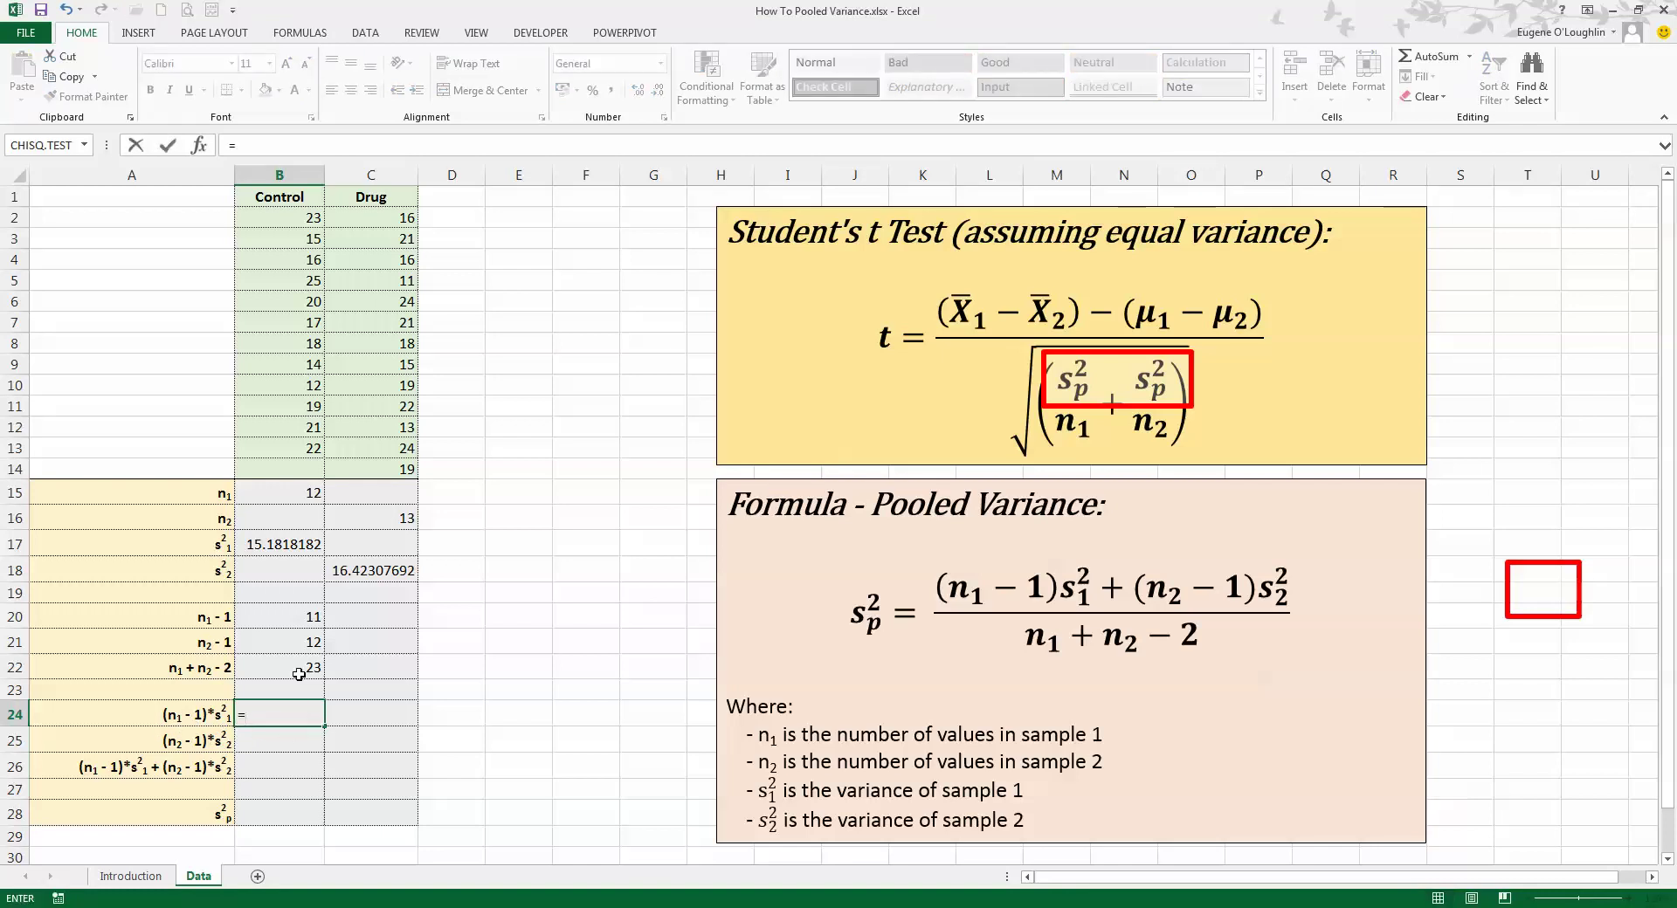
pyautogui.click(297, 622)
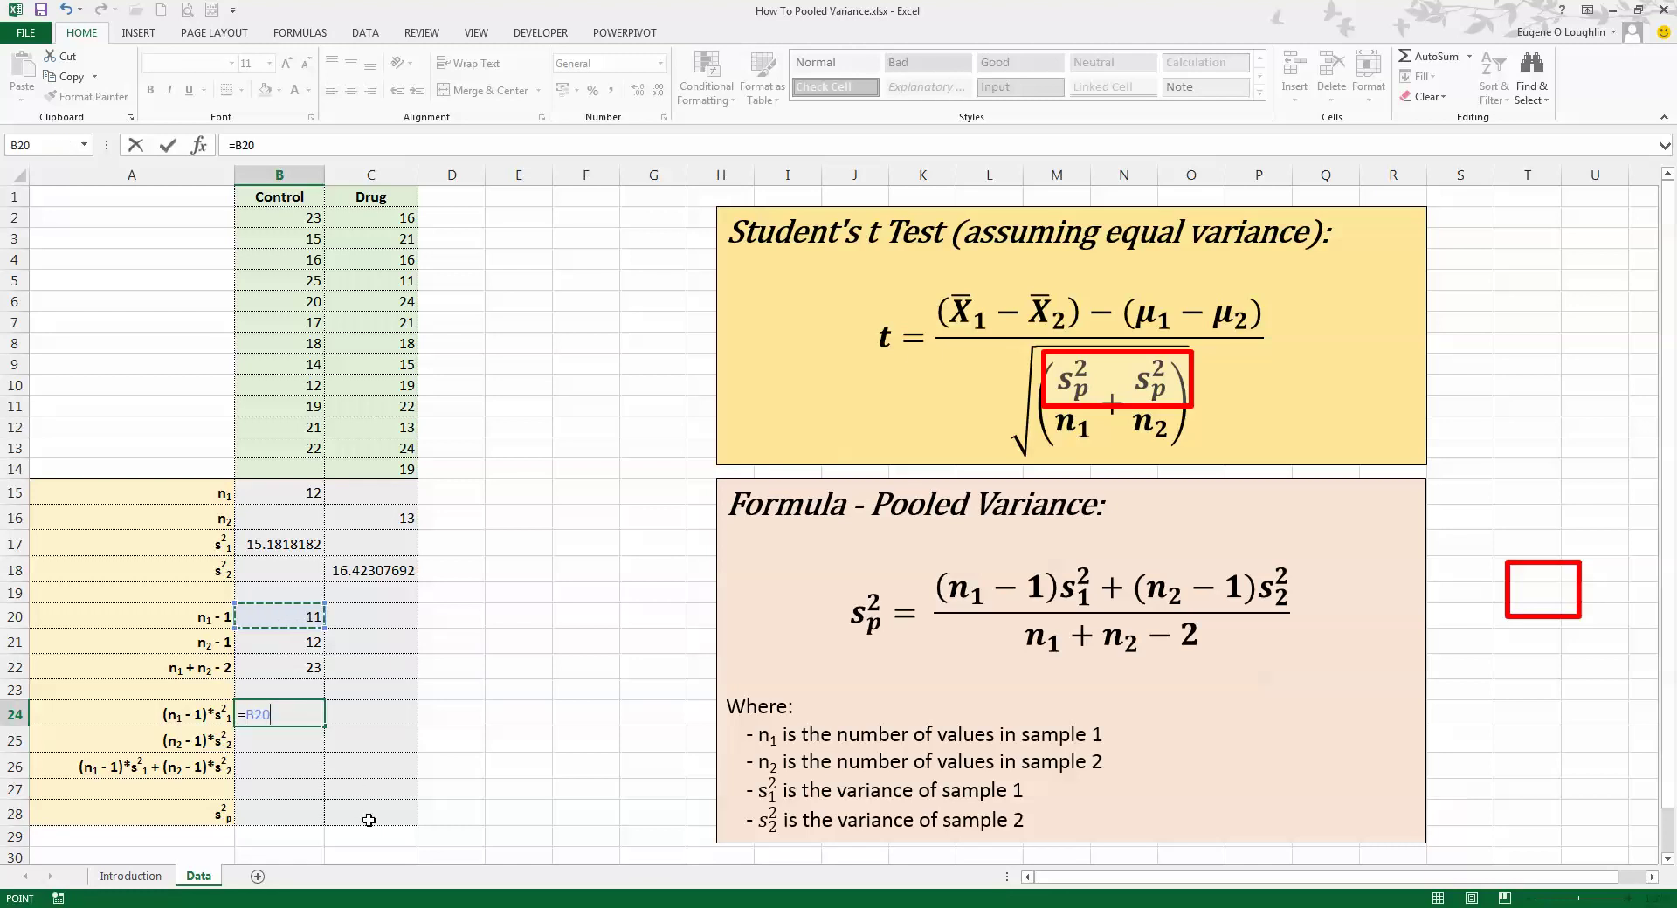
pyautogui.write('*')
pyautogui.click(286, 546)
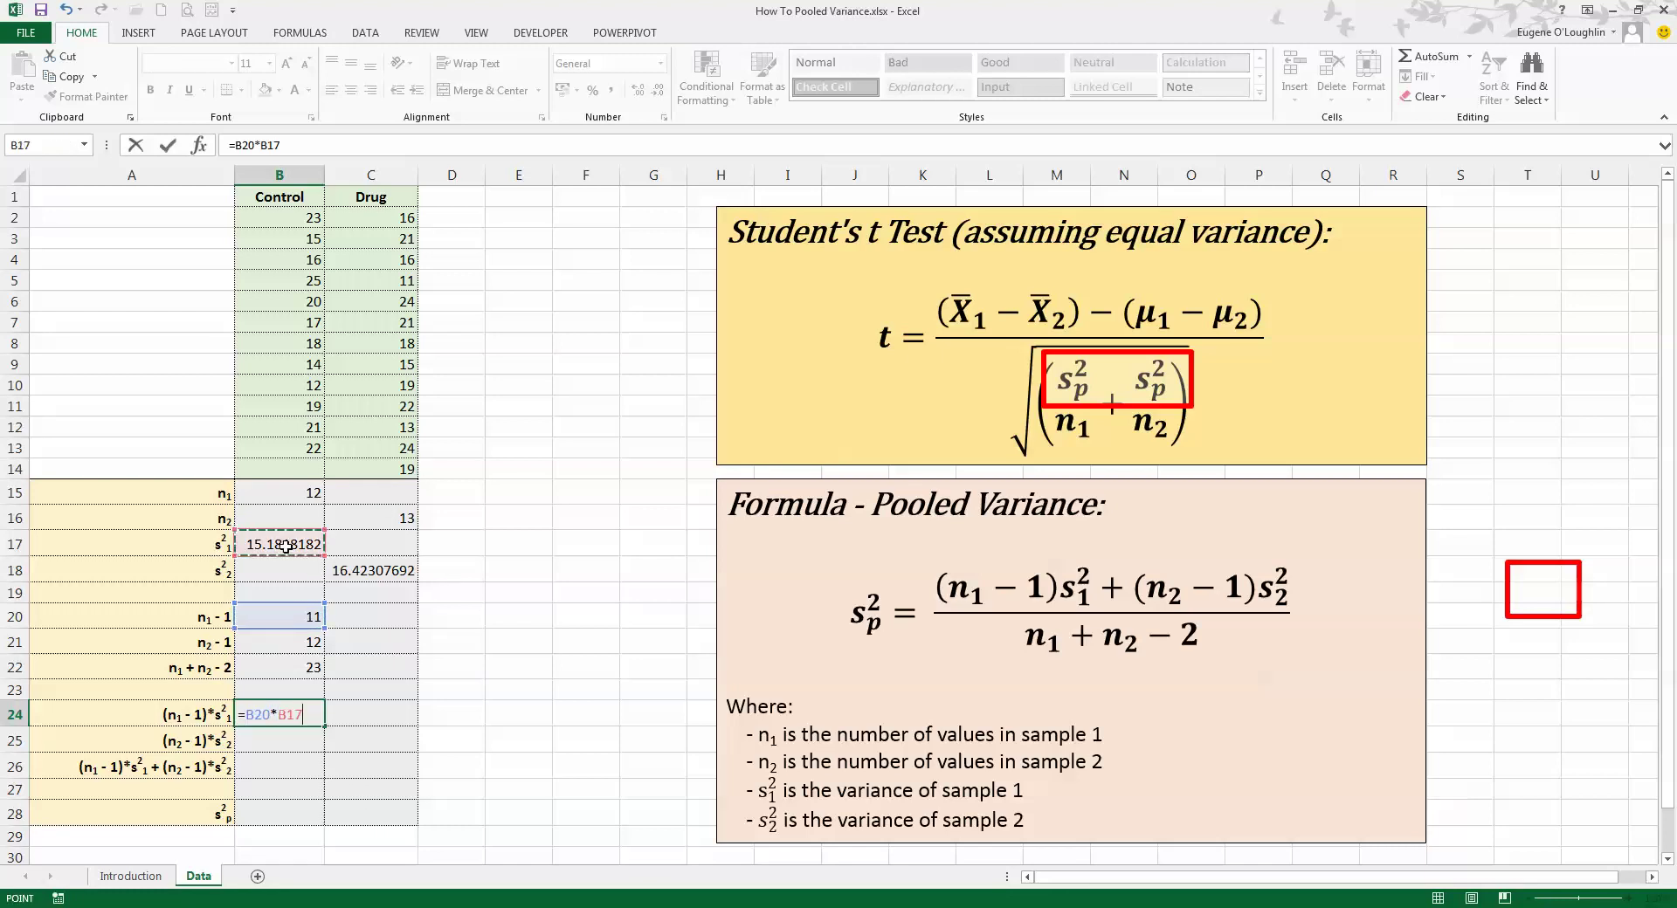
pyautogui.press('Return')
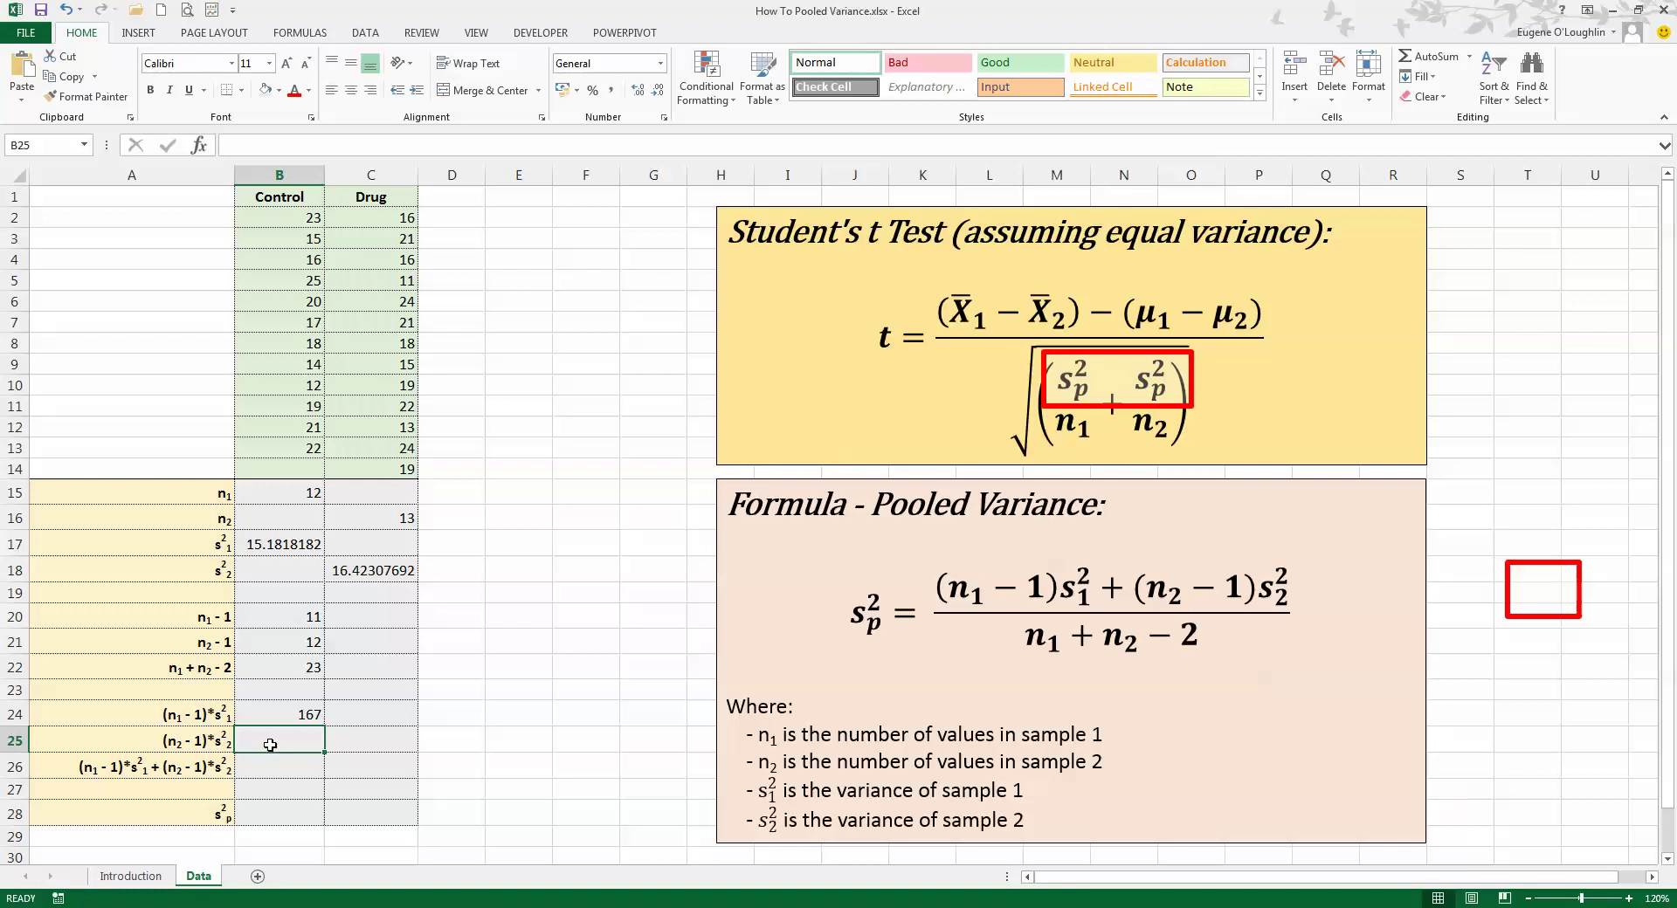
# - Calculate (n2 - 1) times the Drug sample variance in B25 with =B21*C18
pyautogui.write('=')
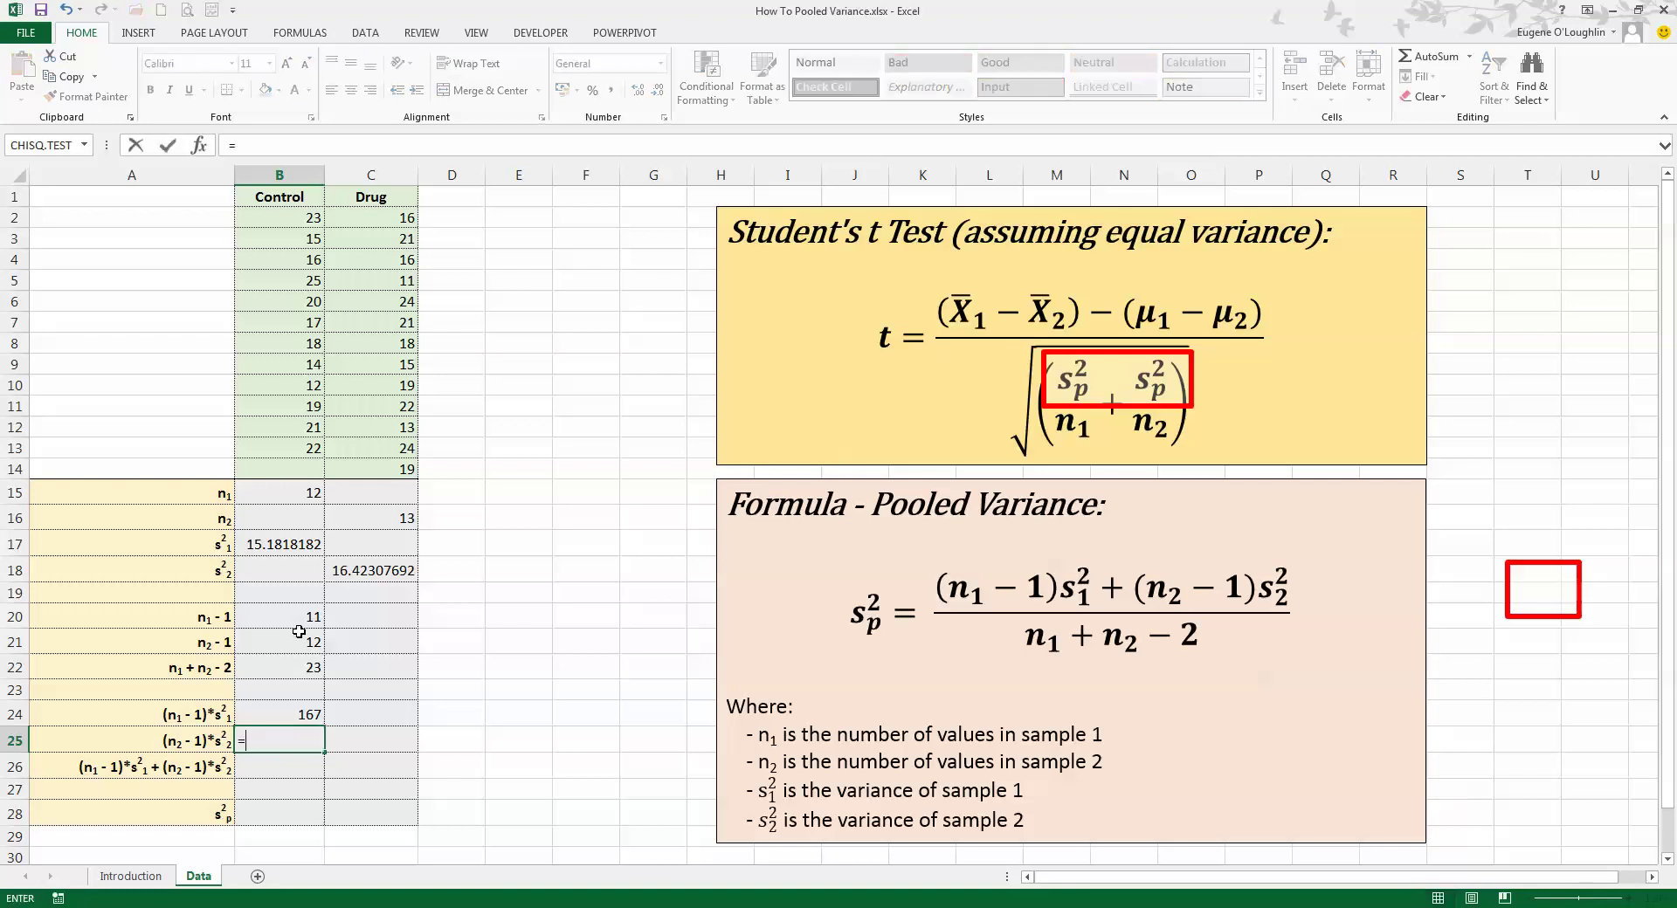
pyautogui.click(310, 646)
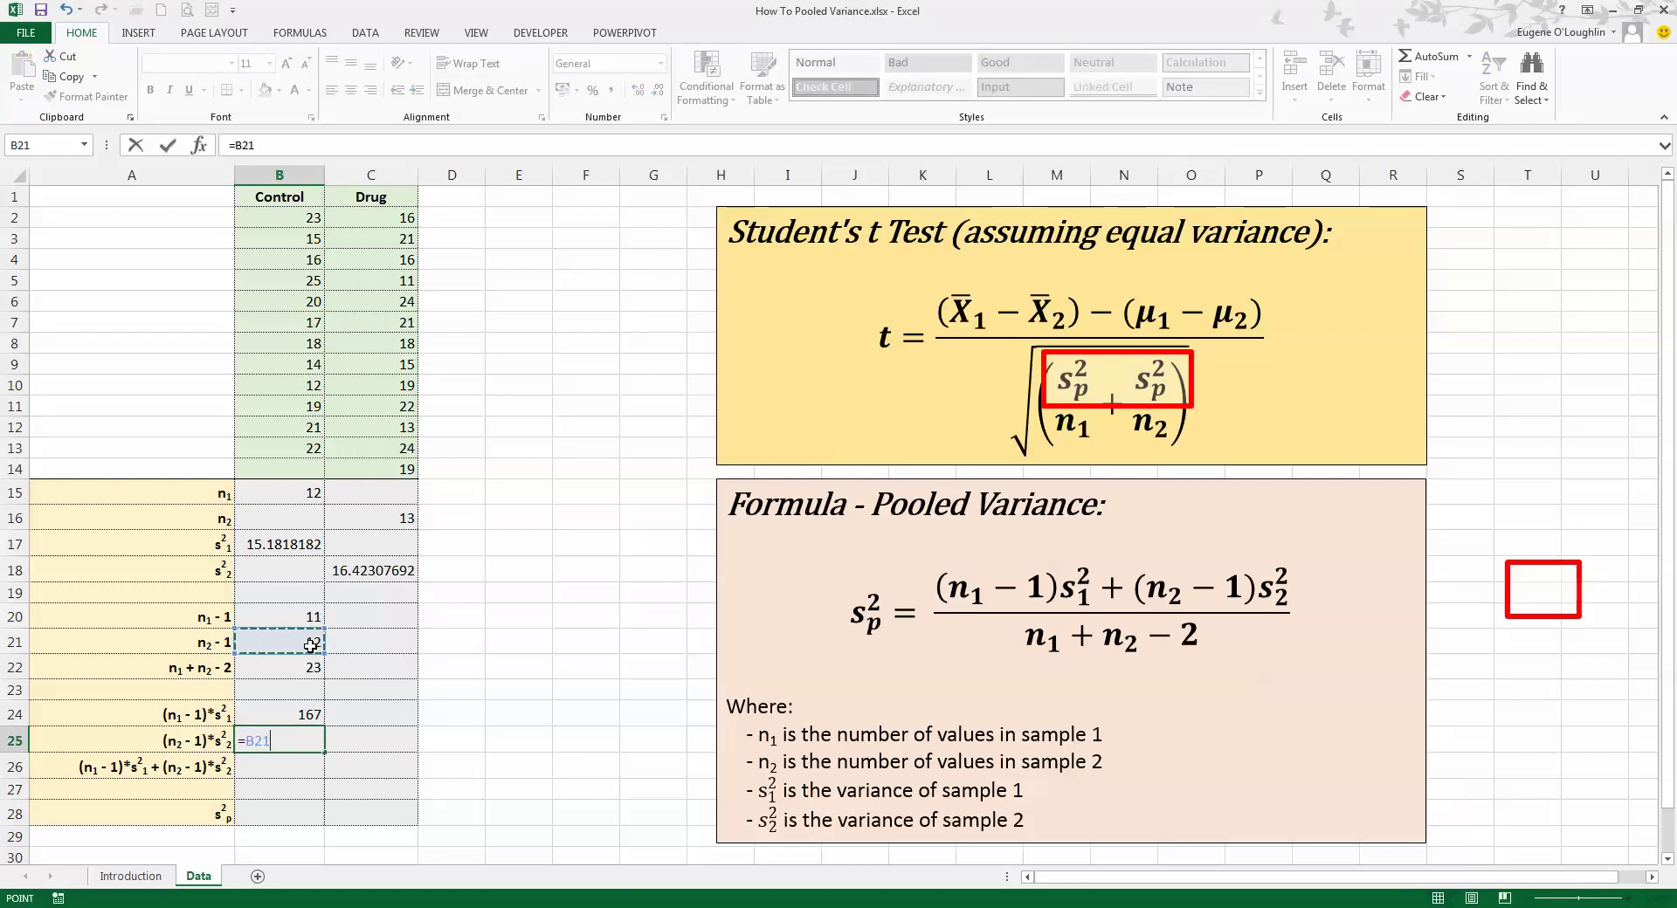
pyautogui.write('*')
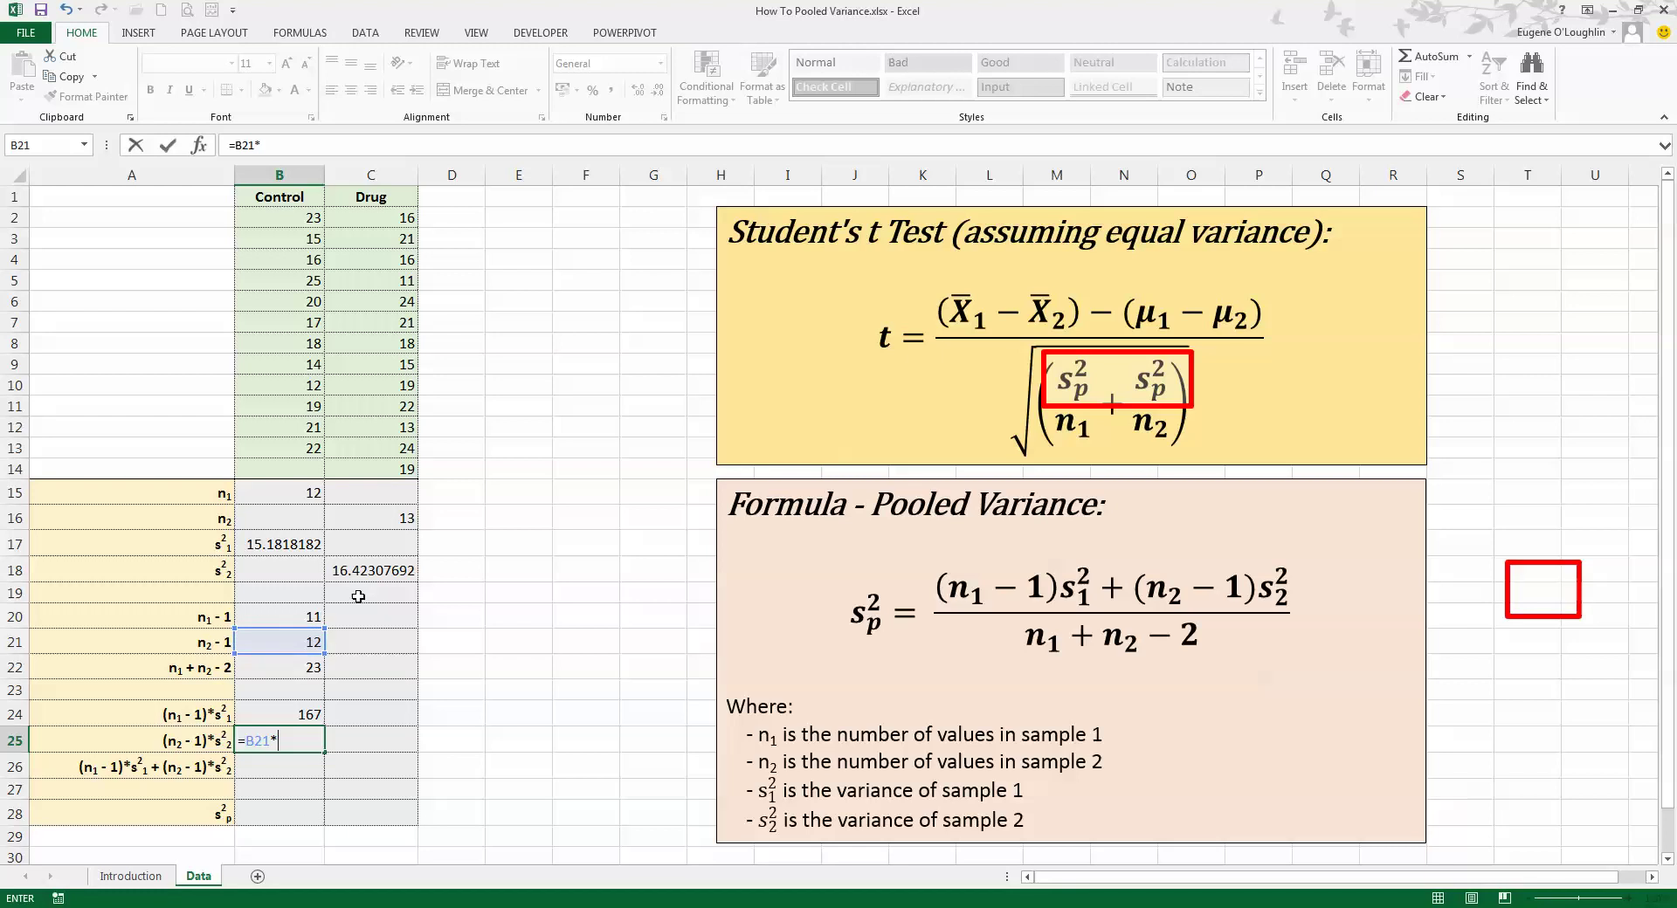
pyautogui.click(373, 570)
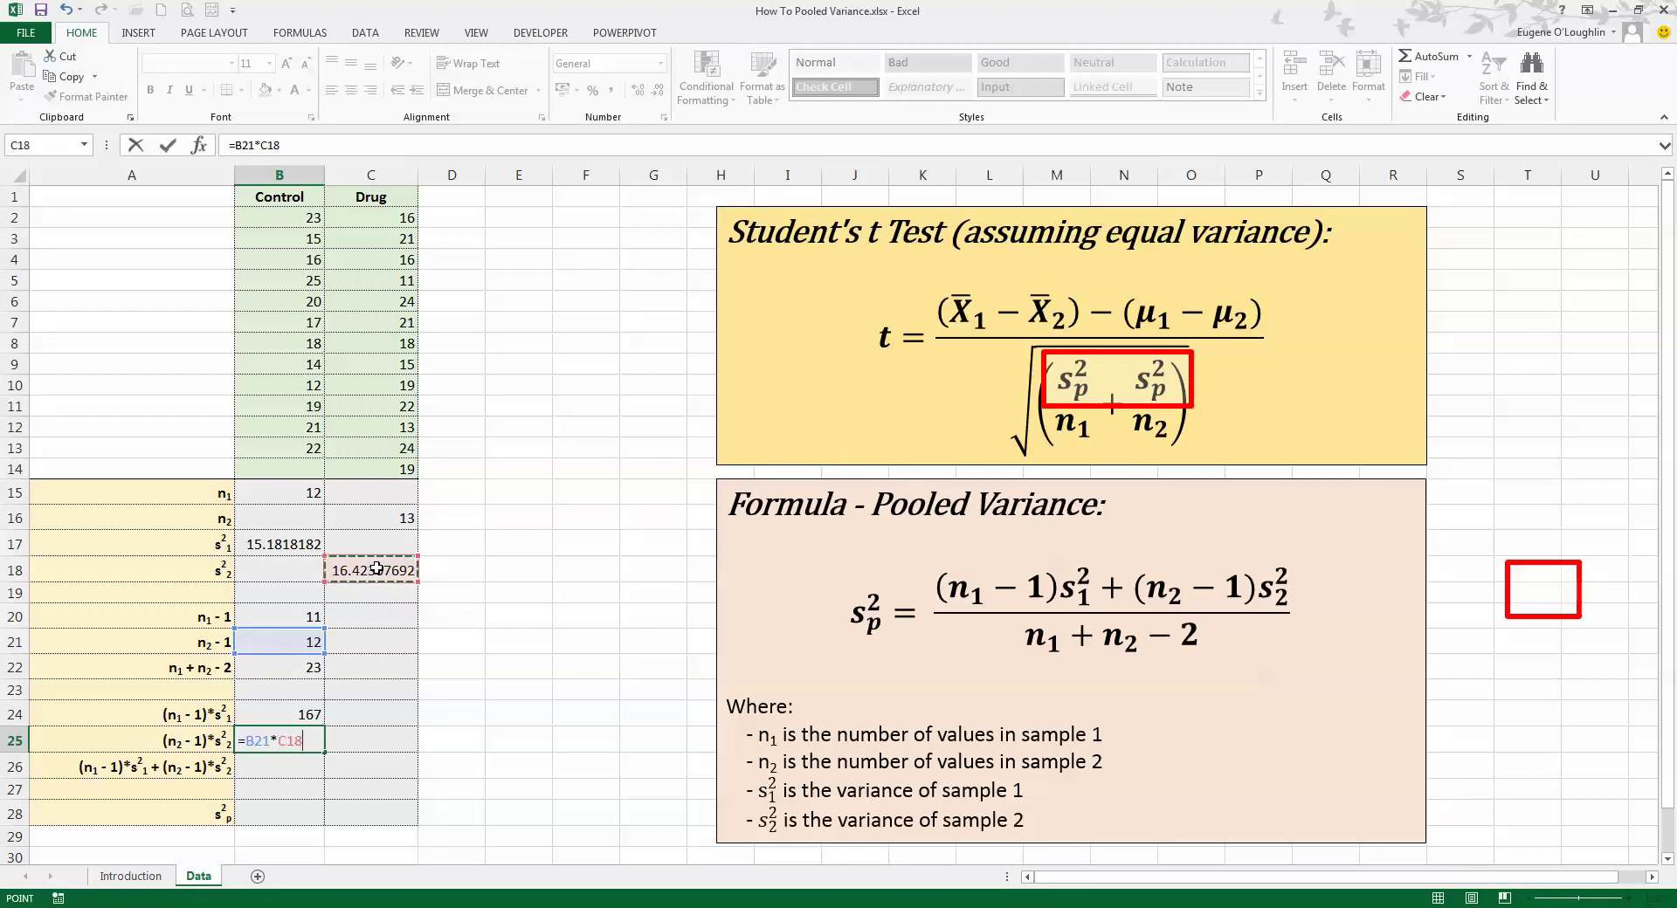
pyautogui.hotkey('ctrl', 'Return')
pyautogui.press('Return')
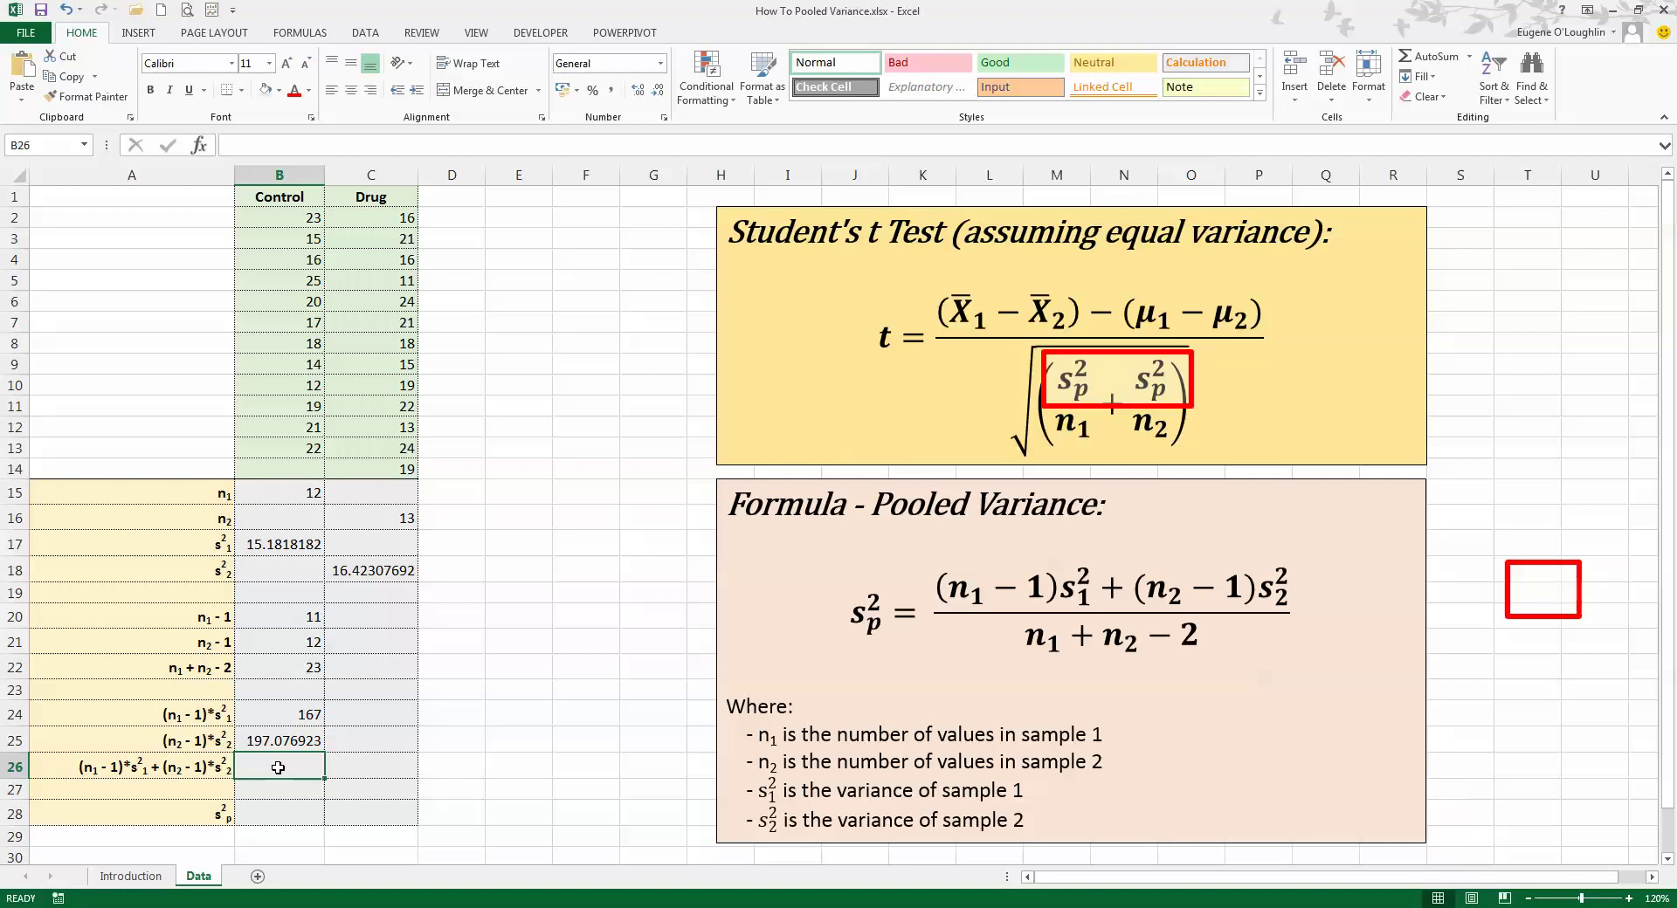
# - Add the two weighted variances in B26 with =B24+B25
pyautogui.write('=')
pyautogui.click(298, 713)
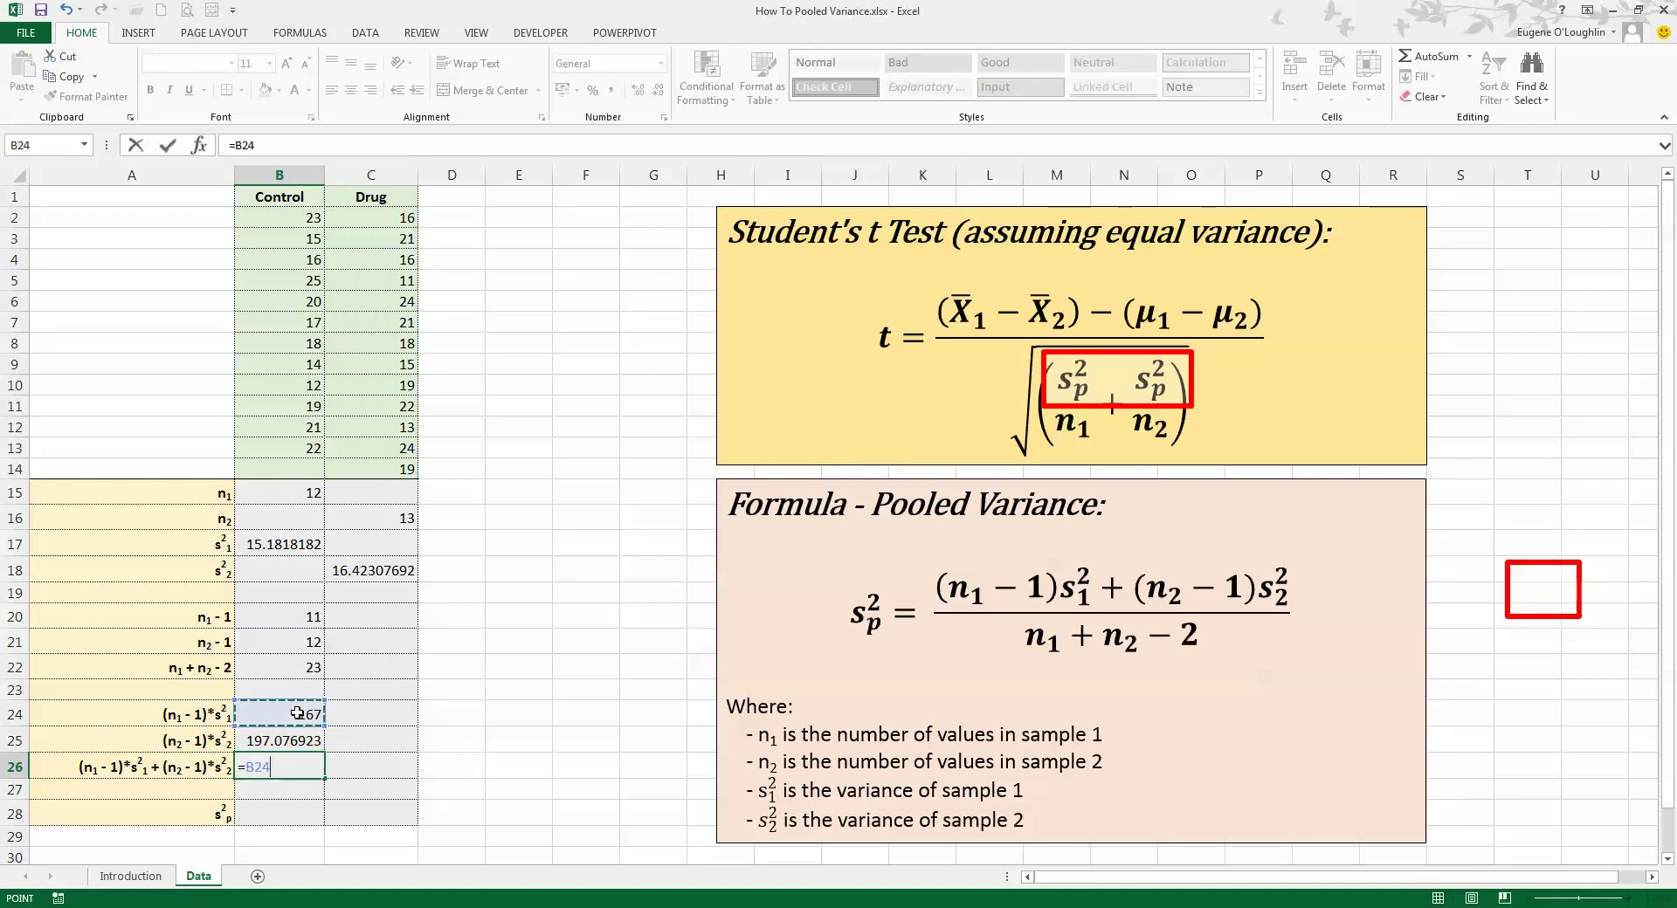
pyautogui.write('+')
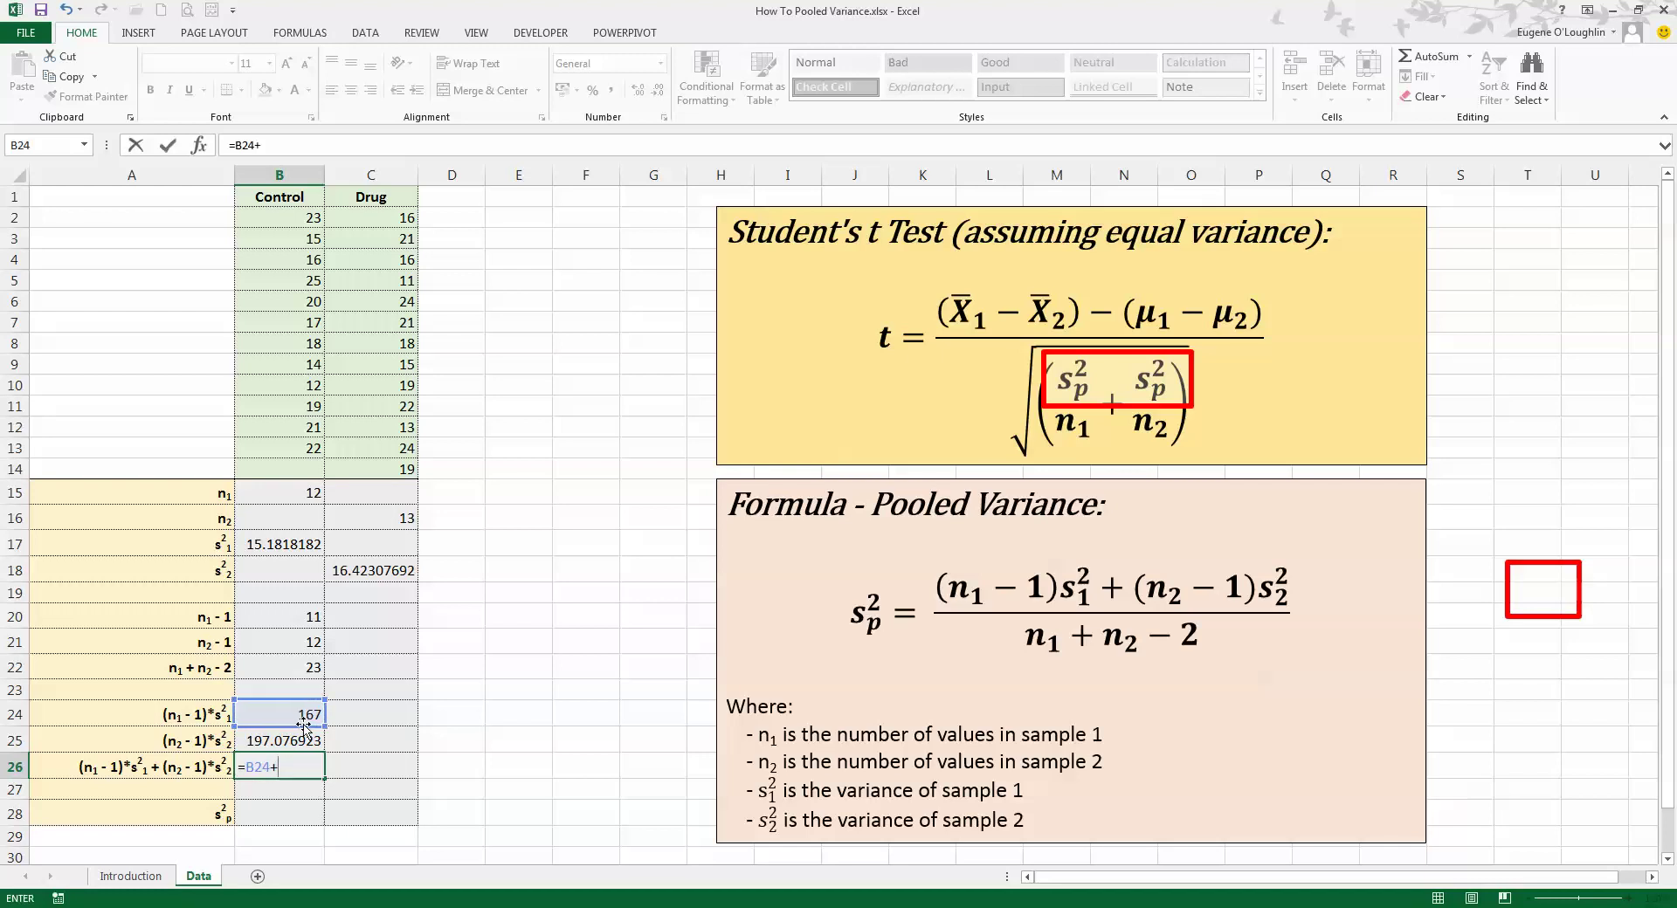
pyautogui.click(299, 741)
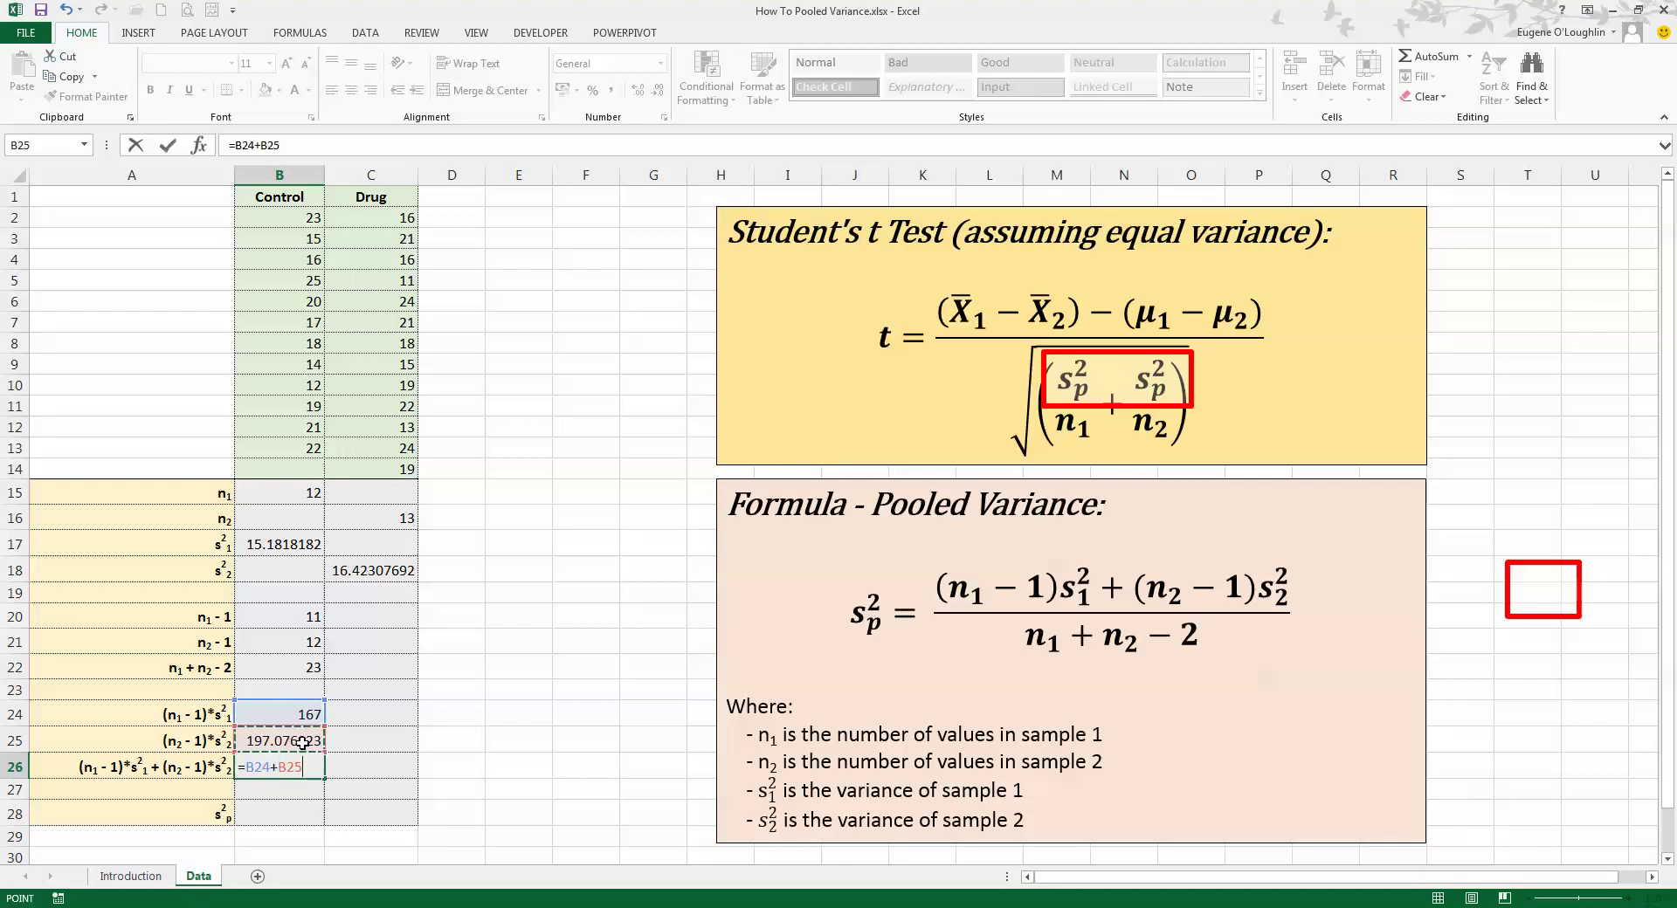
pyautogui.press('Return')
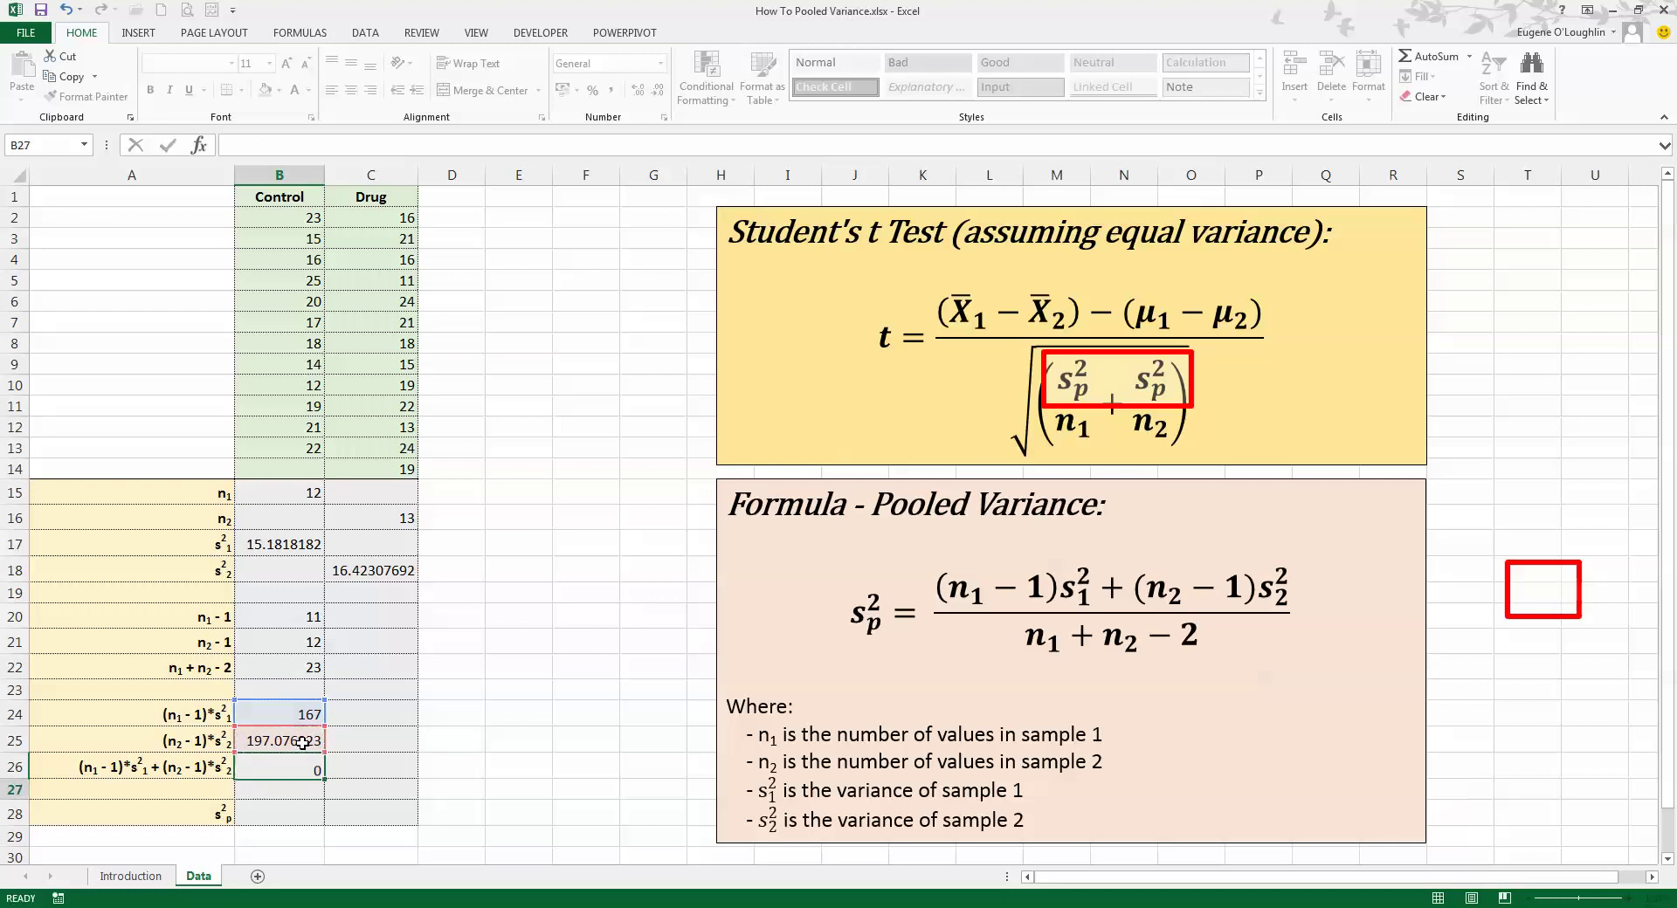
pyautogui.click(298, 767)
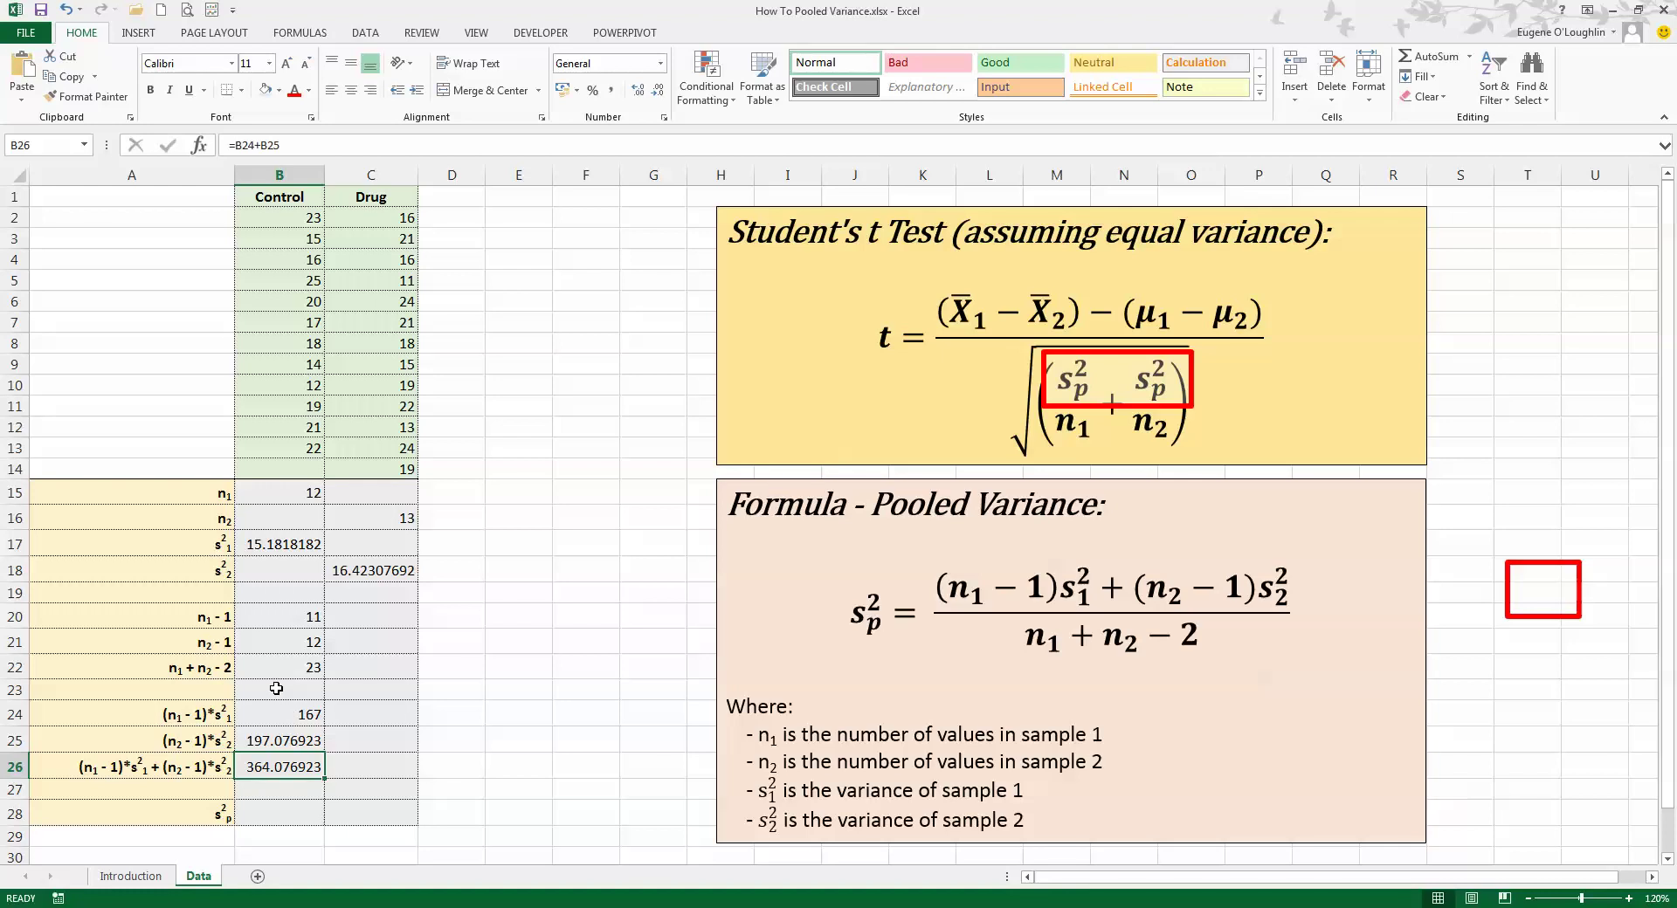
# - Calculate the pooled variance in B28 by dividing the weighted sum by n1 + n2 - 2 with =B26/B22
pyautogui.click(287, 811)
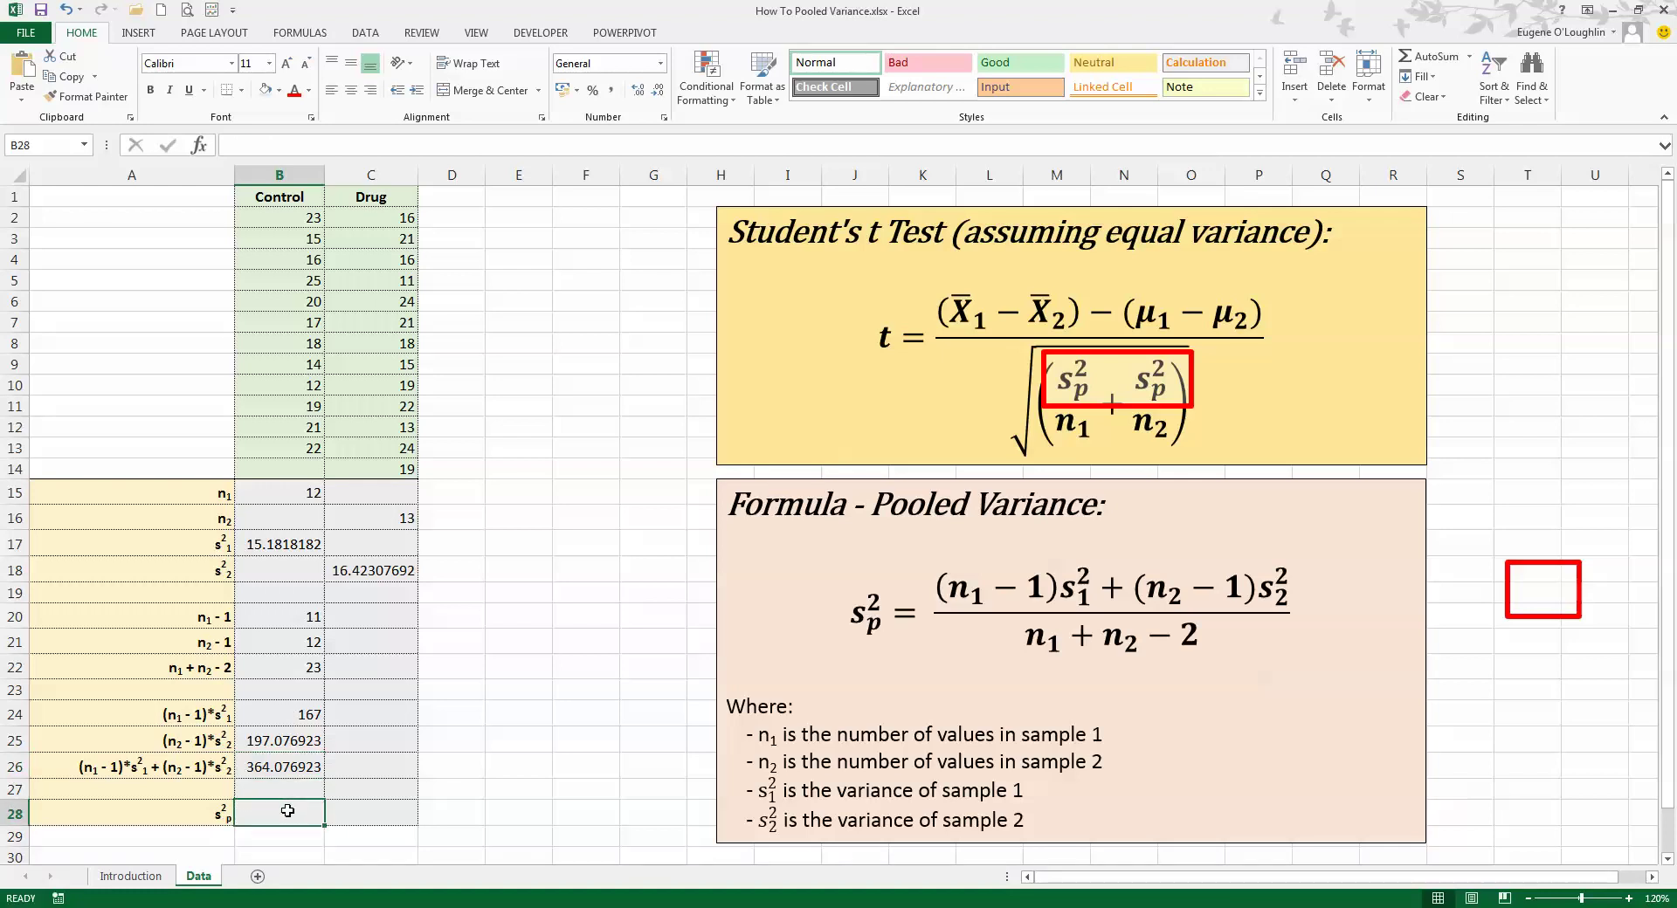
pyautogui.write('=')
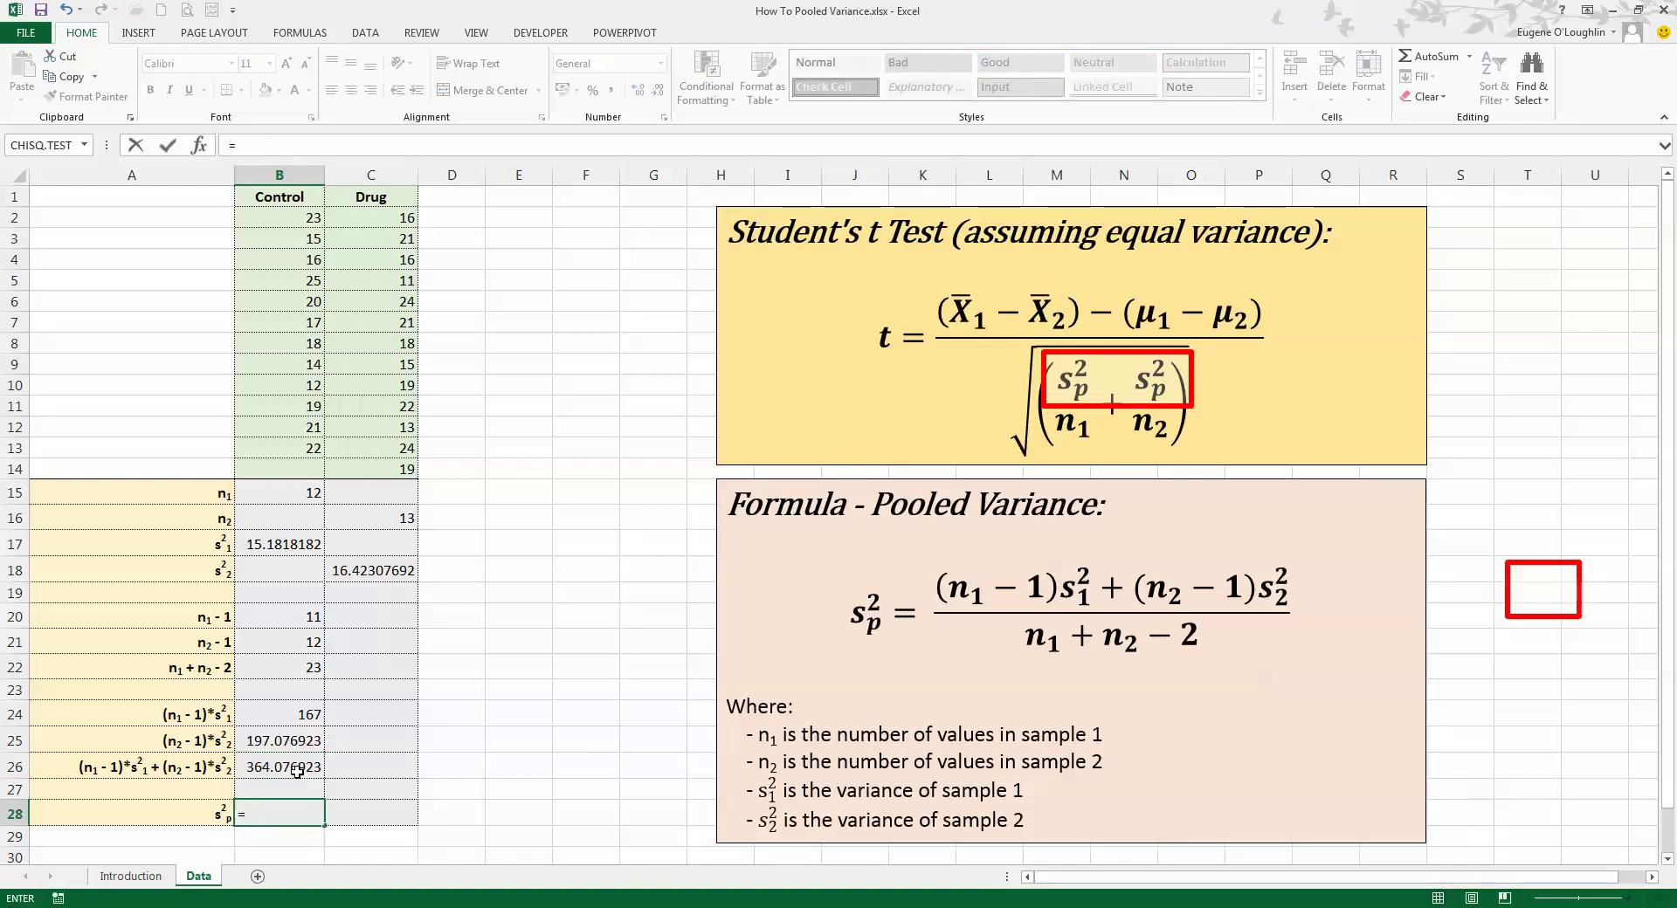
pyautogui.click(296, 765)
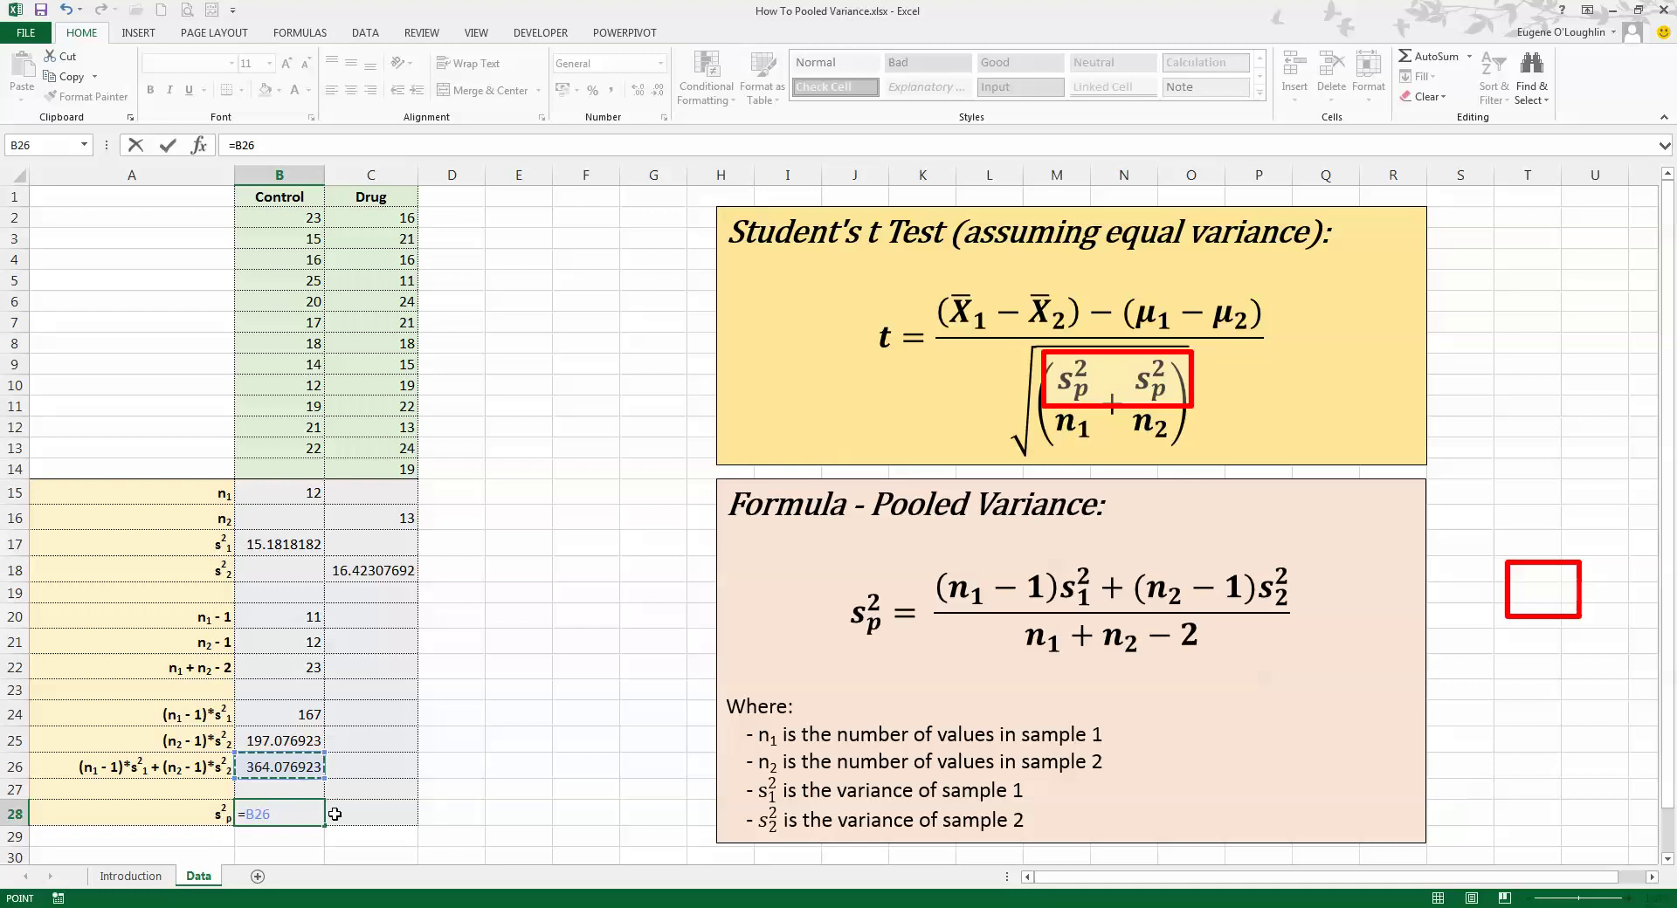
pyautogui.write('/')
pyautogui.click(302, 666)
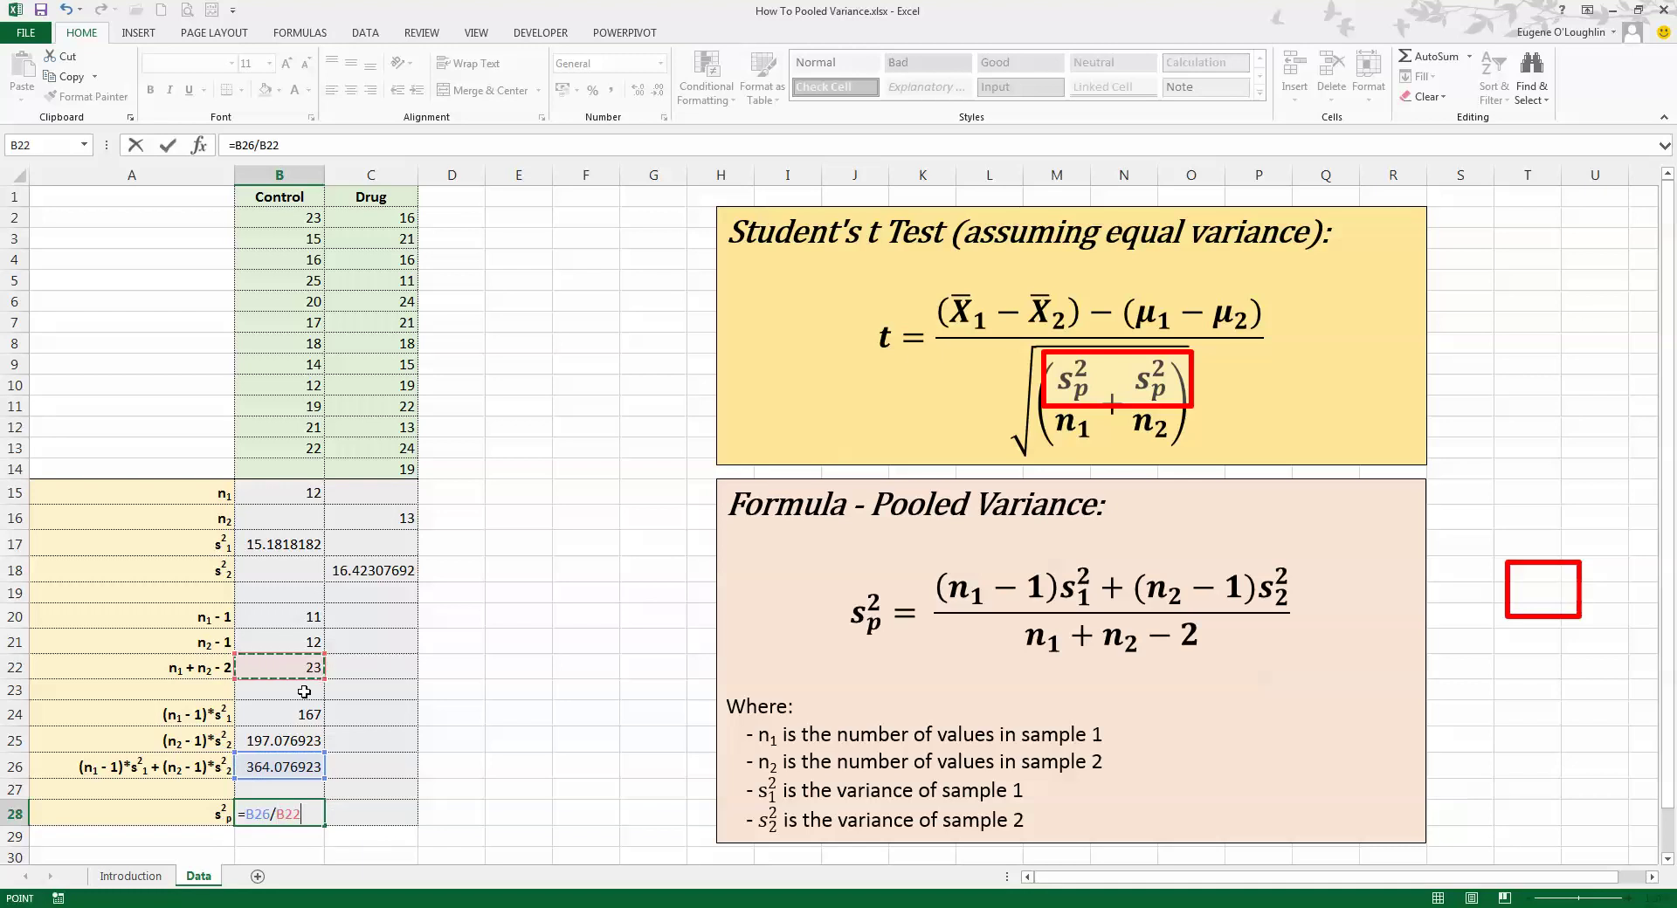
pyautogui.press('Return')
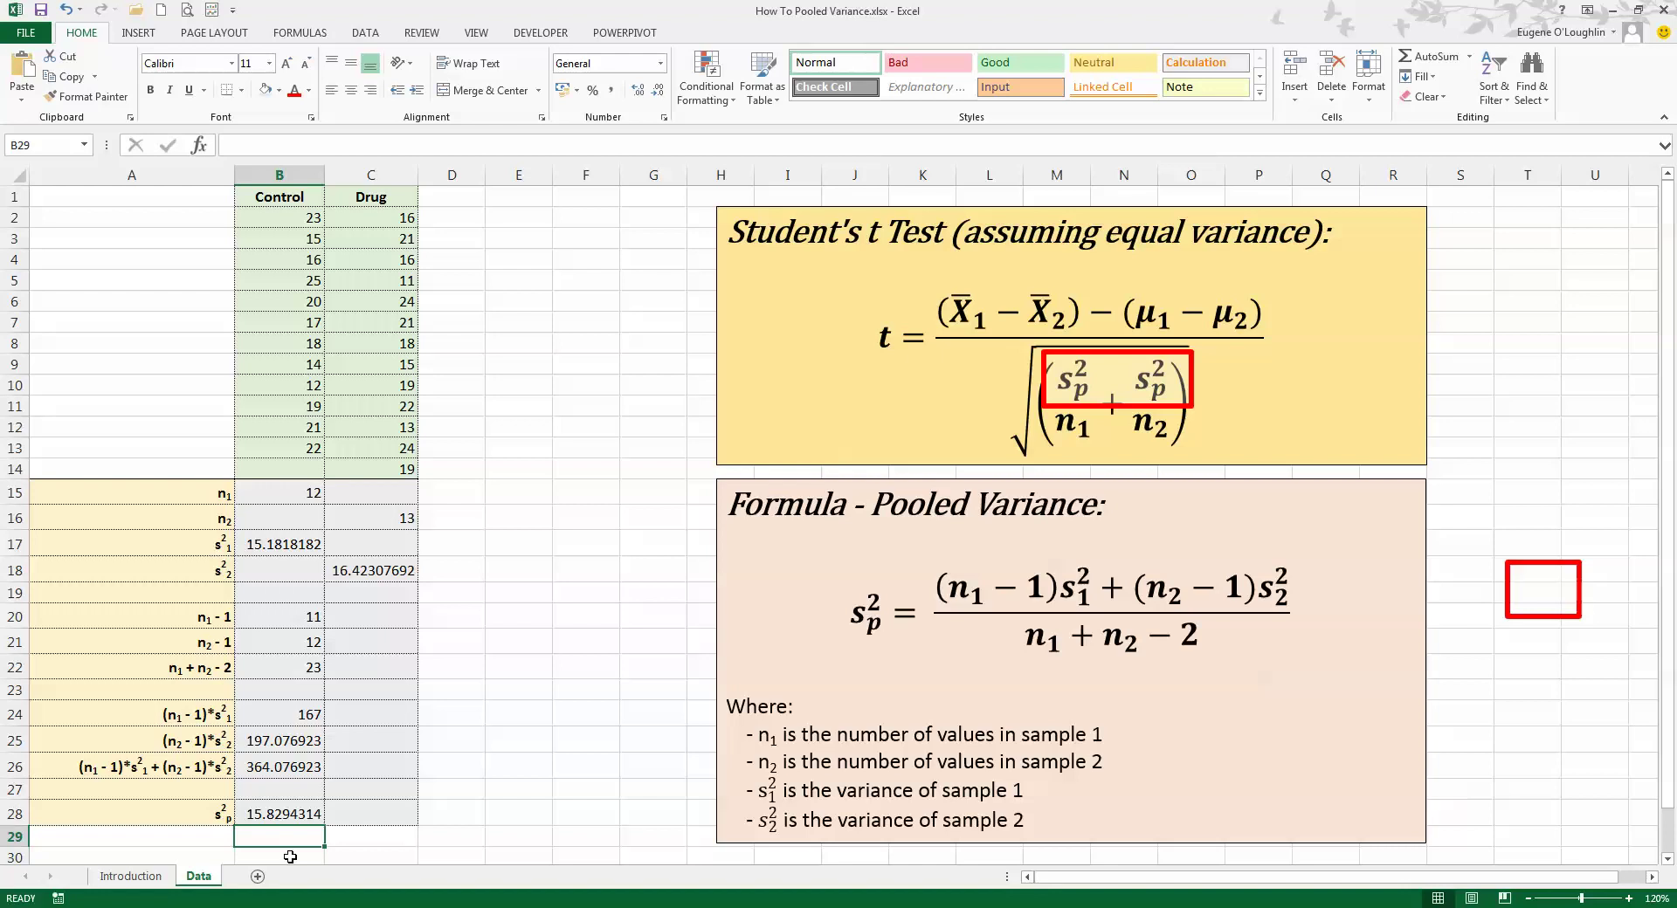